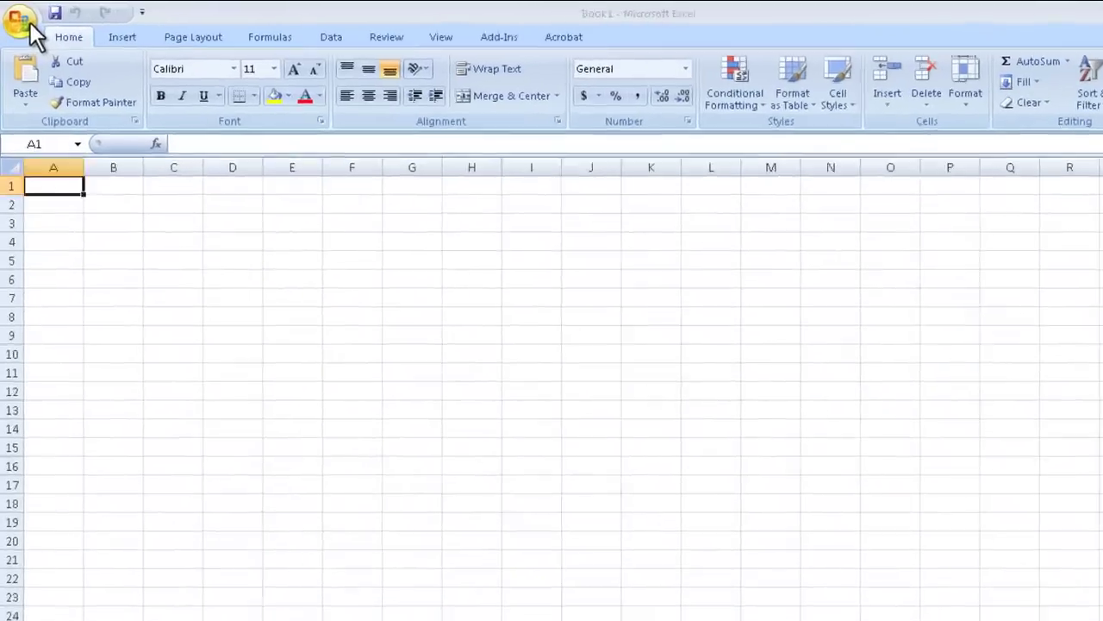
# In Excel Options, make Arial the default font for new workbooks
pyautogui.click(30, 22)
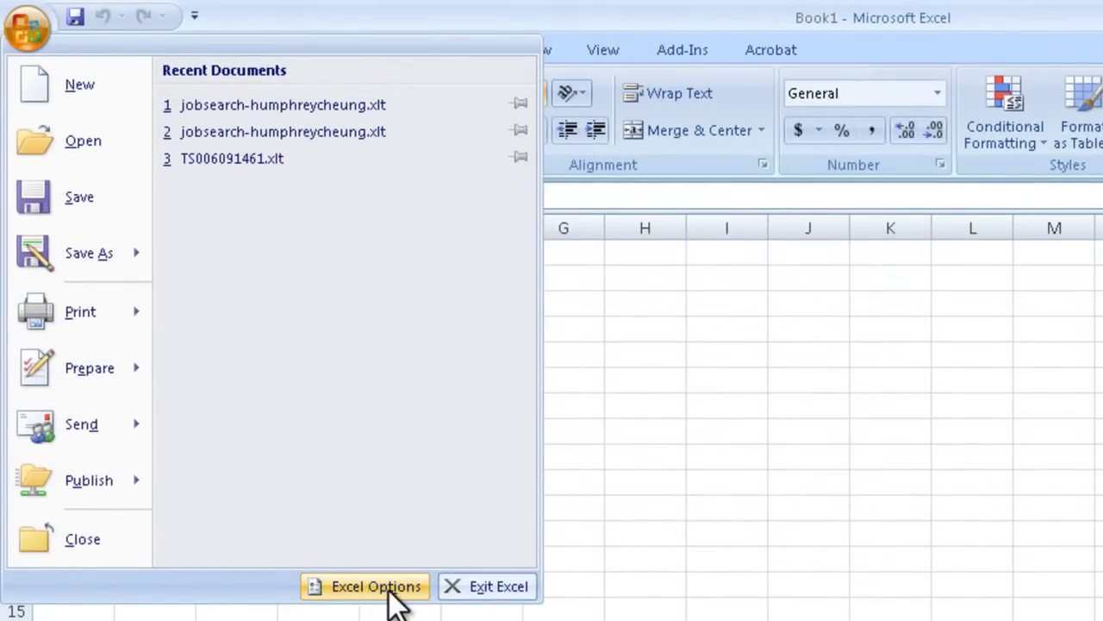
pyautogui.click(386, 590)
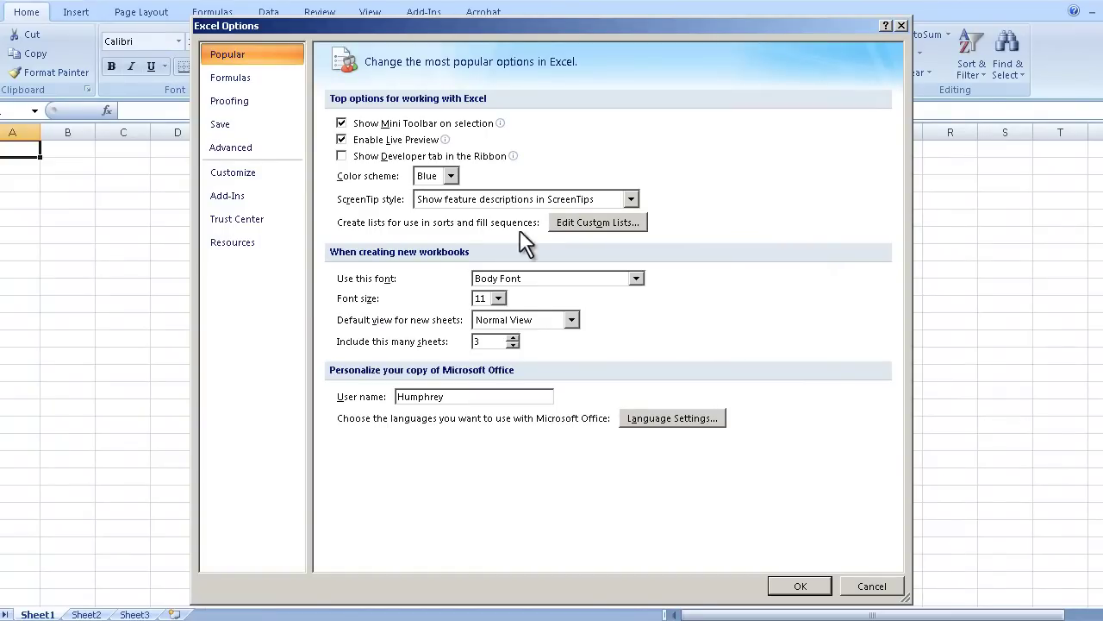
pyautogui.click(636, 278)
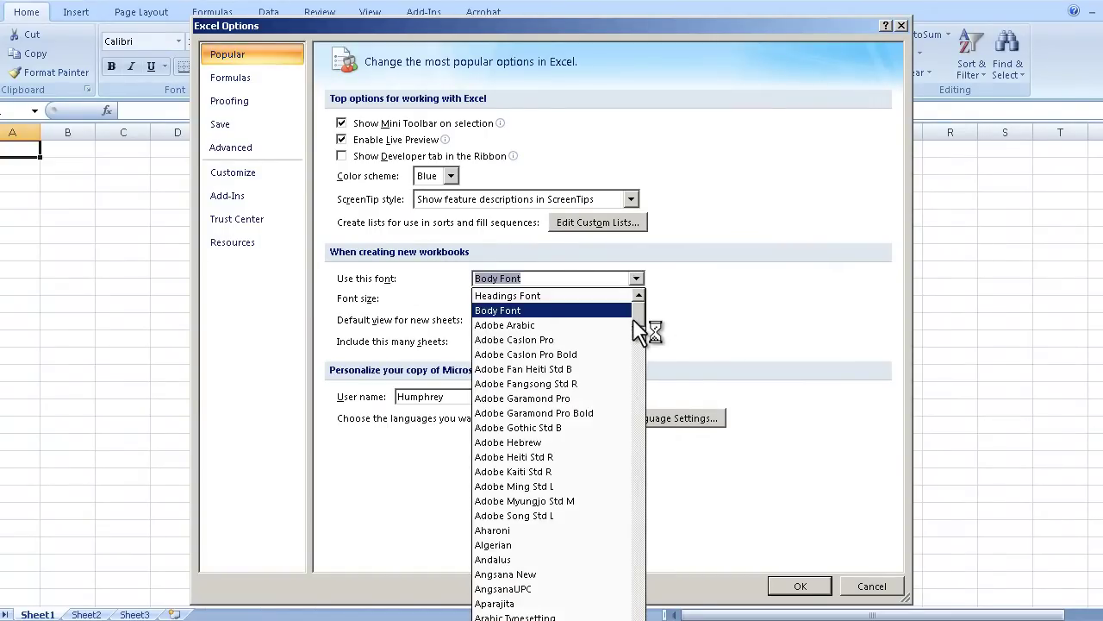
pyautogui.moveTo(638, 323)
pyautogui.mouseDown()
pyautogui.moveTo(636, 352)
pyautogui.moveTo(643, 340)
pyautogui.mouseUp()
pyautogui.click(562, 377)
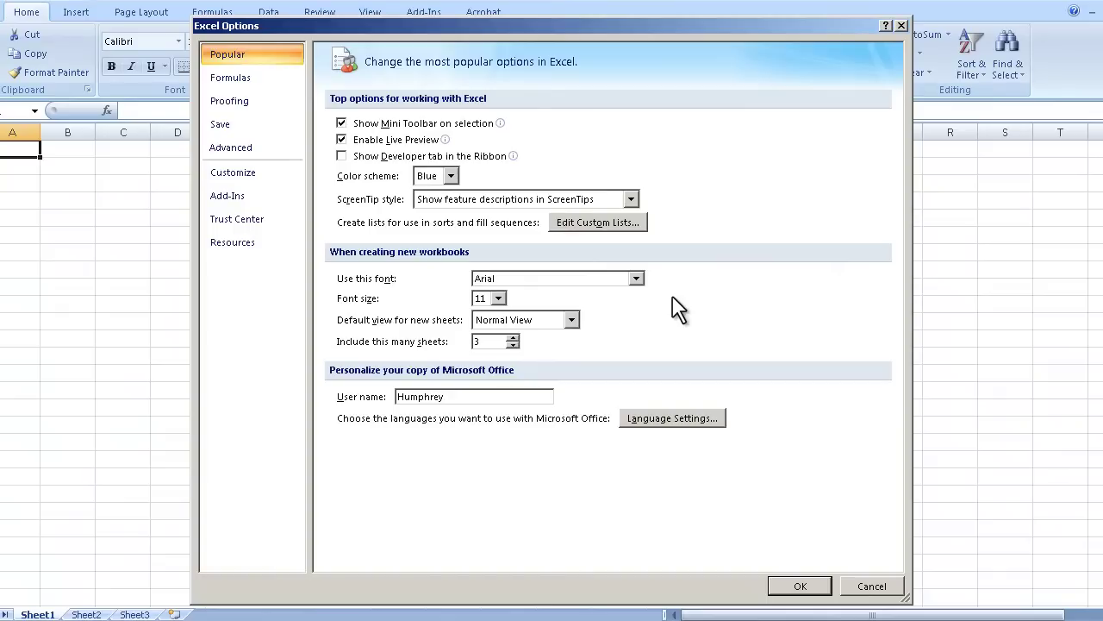
# Set the default font size to 10, keep Normal View, and start workbooks with 2 sheets
pyautogui.click(499, 299)
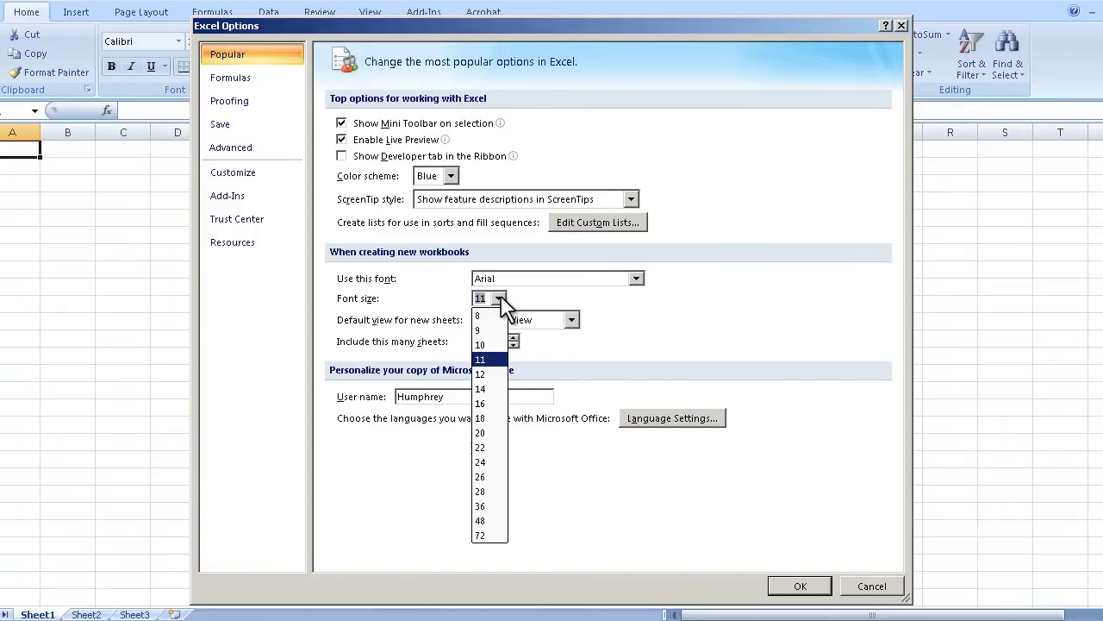
pyautogui.click(497, 344)
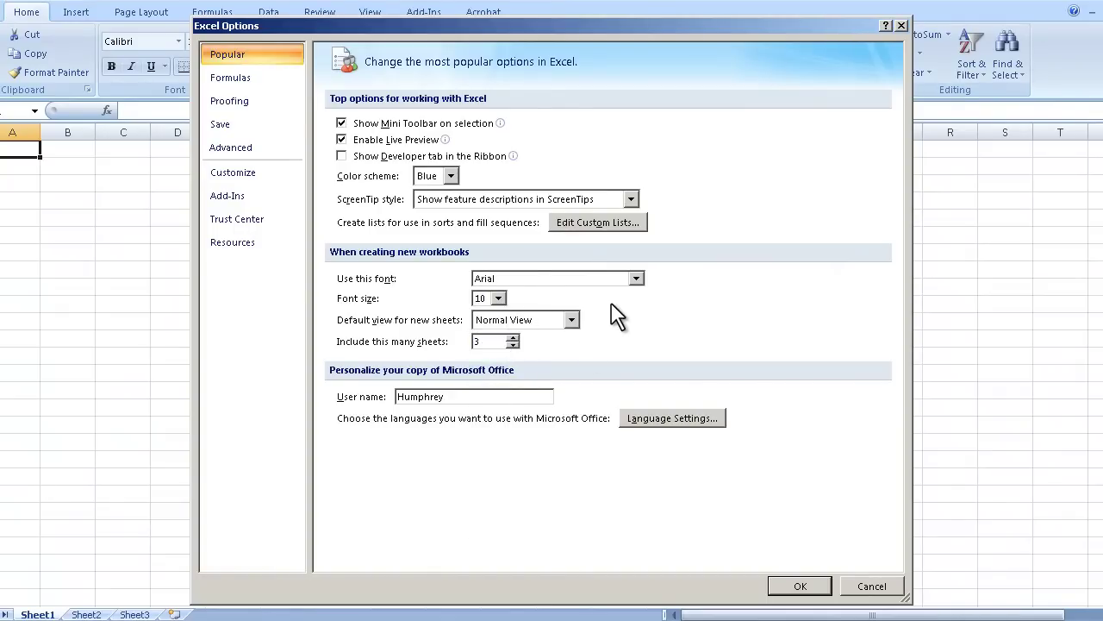
pyautogui.click(572, 320)
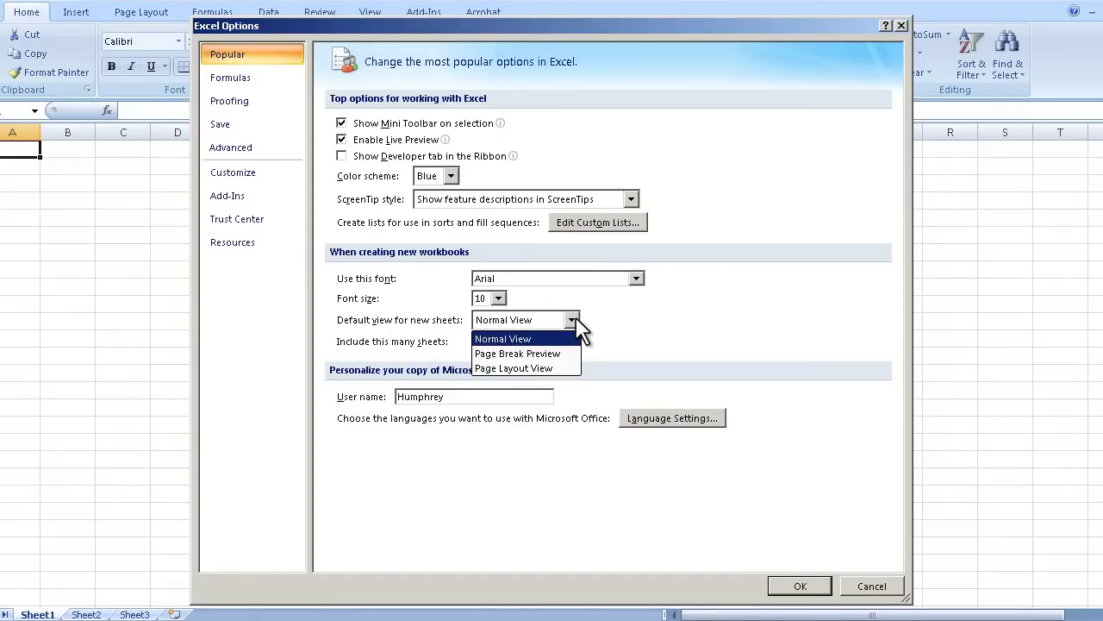
pyautogui.click(606, 298)
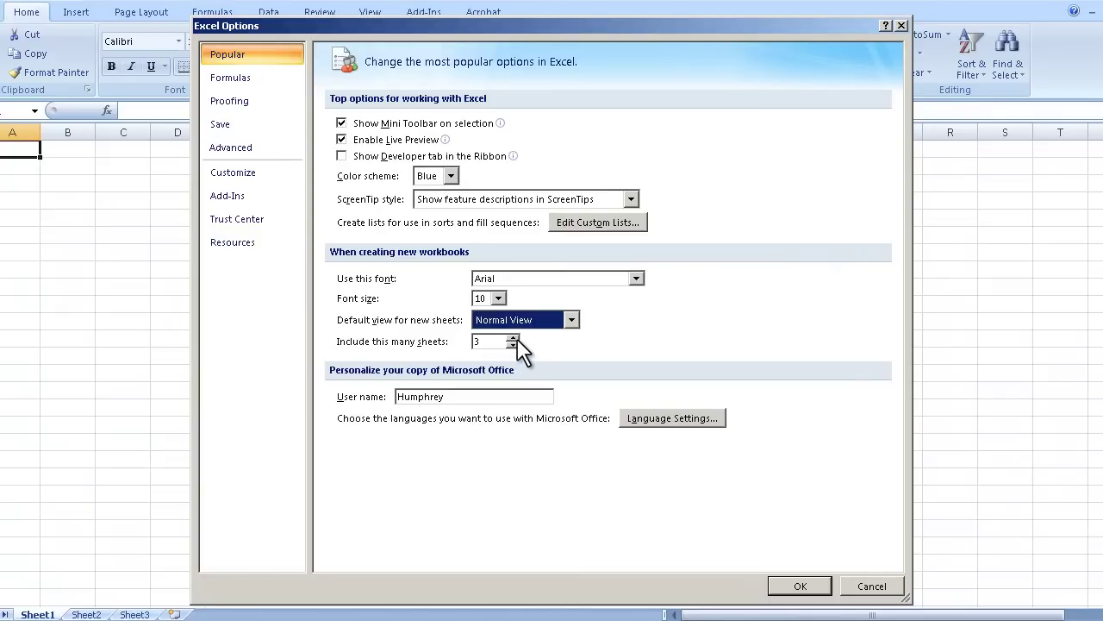
pyautogui.click(515, 345)
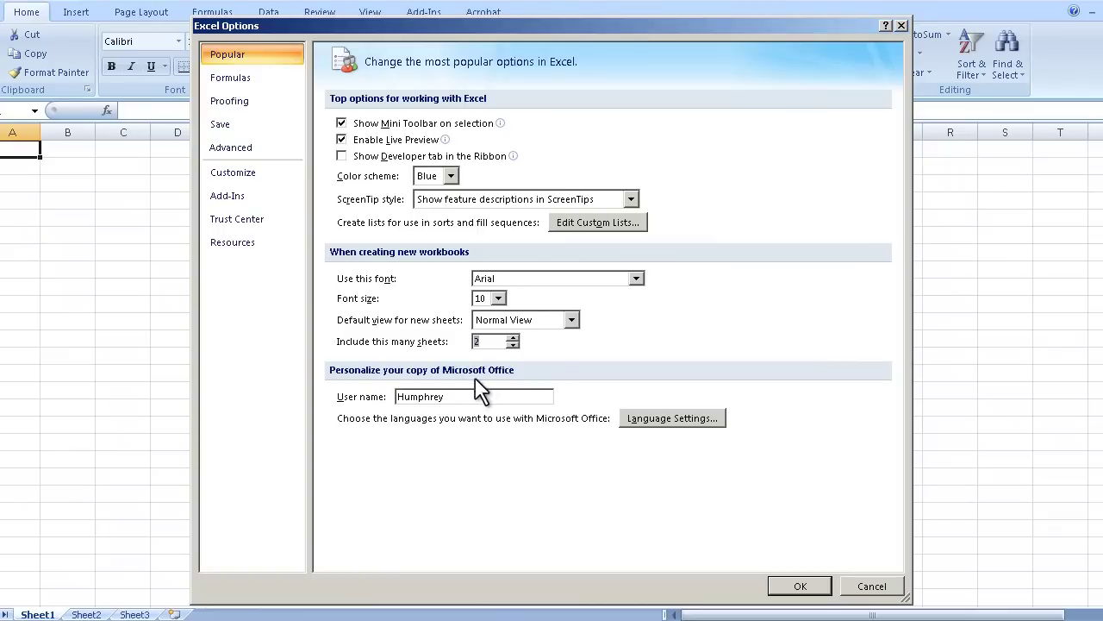
pyautogui.doubleClick(491, 398)
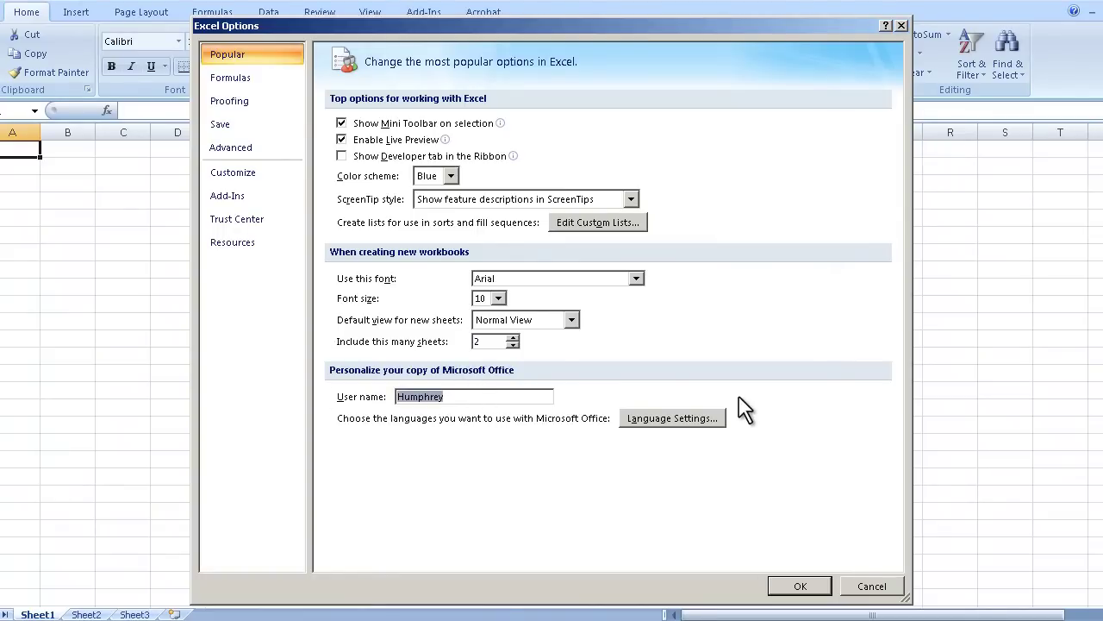
# Replace the user name with a full name, then delete it so the field is empty
pyautogui.press('BackSpace')
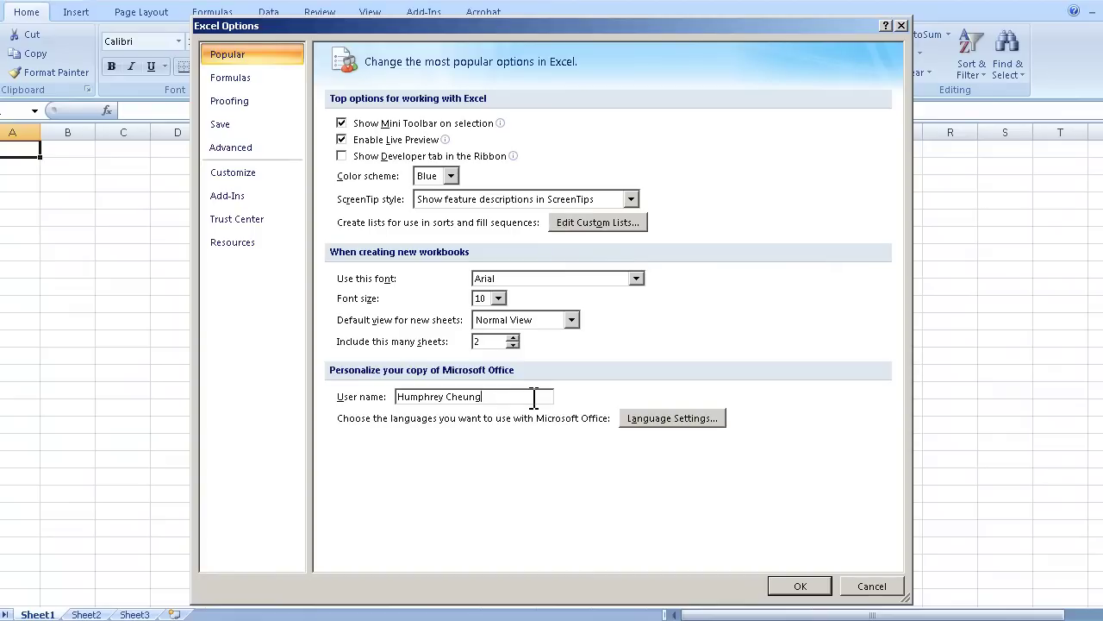
pyautogui.moveTo(535, 398); pyautogui.dragTo(395, 398)
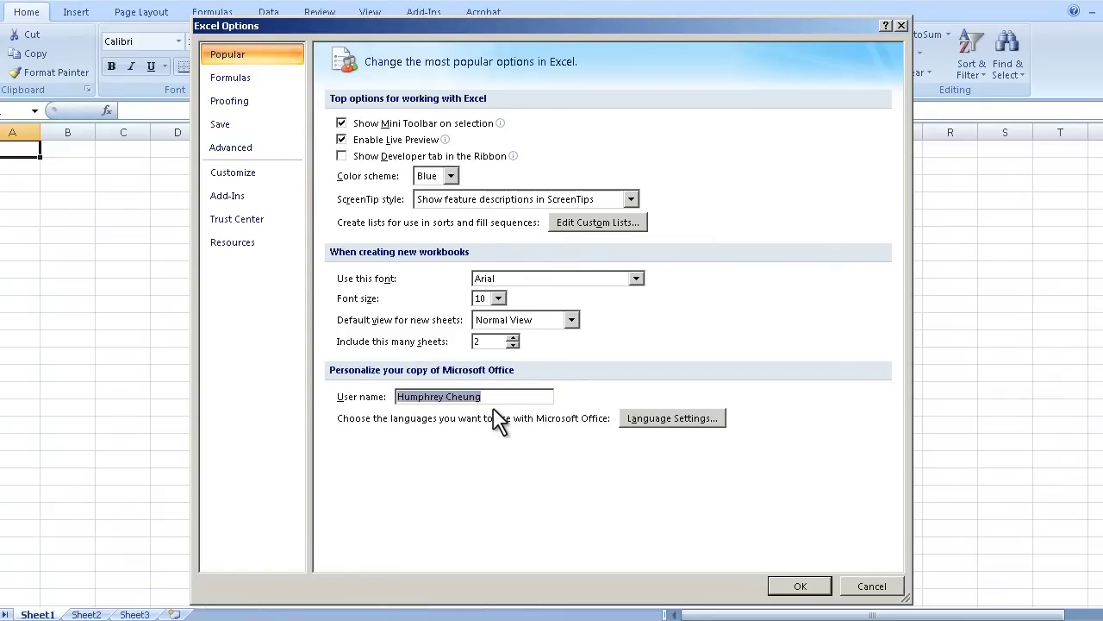
pyautogui.press('BackSpace')
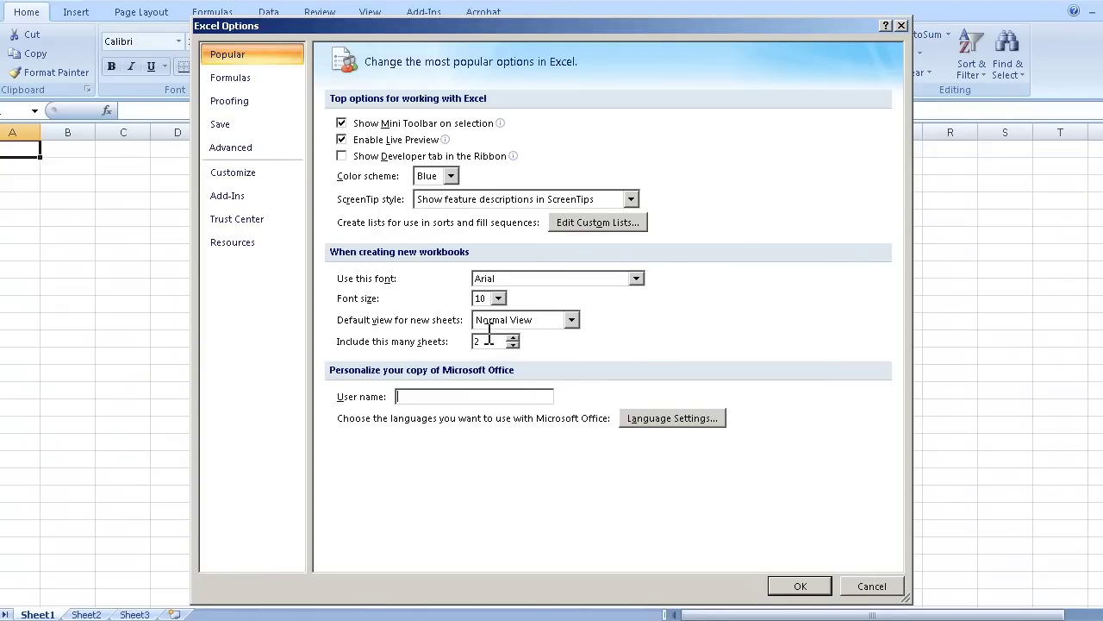
# Look over the Formulas and Proofing pages, then show the Save settings
pyautogui.click(263, 86)
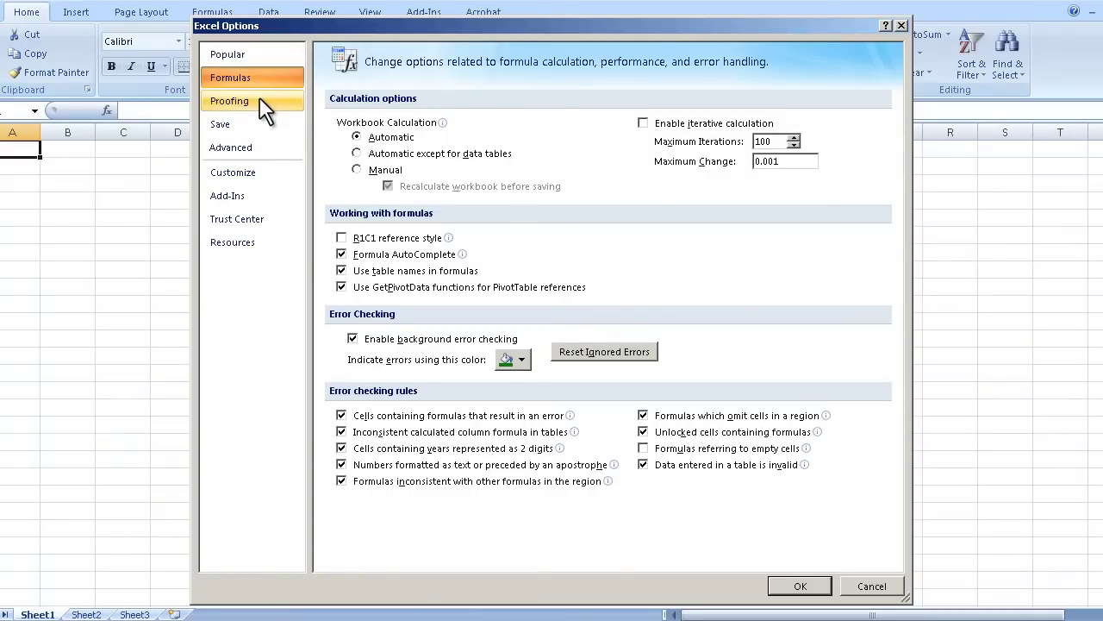
pyautogui.click(262, 100)
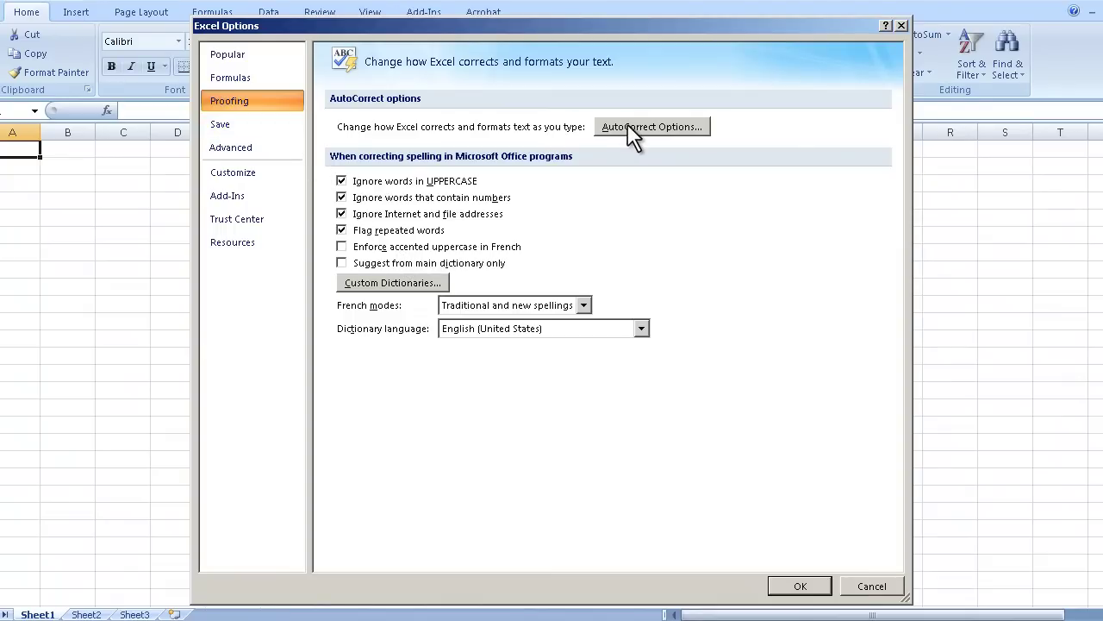
pyautogui.click(275, 122)
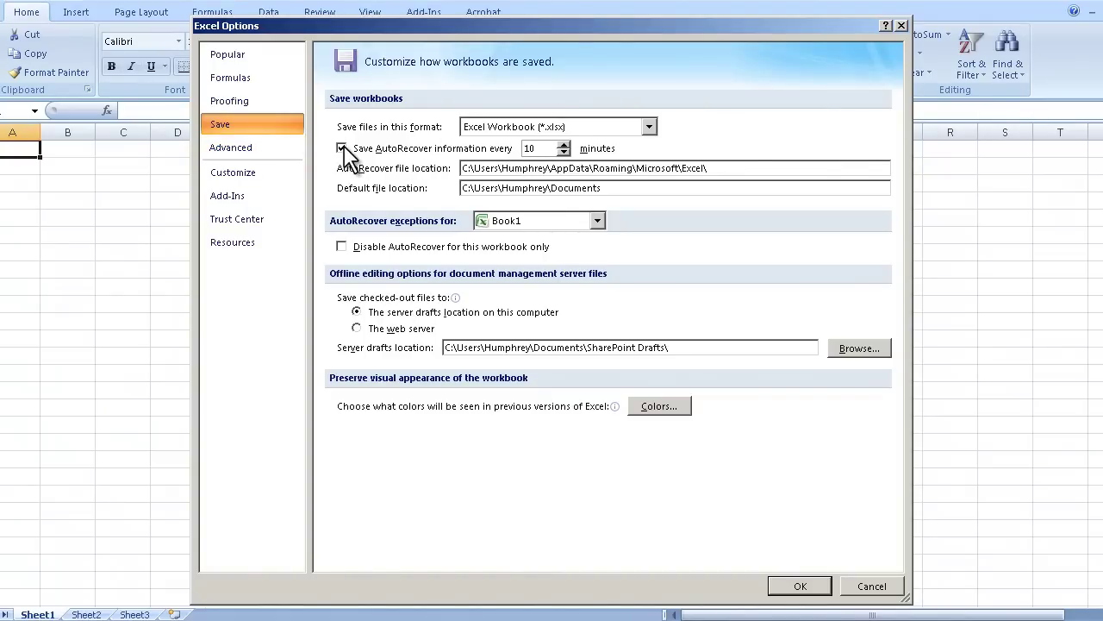
# Change the AutoRecover interval from 10 to 2 minutes and review the AutoRecover and default file locations
pyautogui.doubleClick(536, 148)
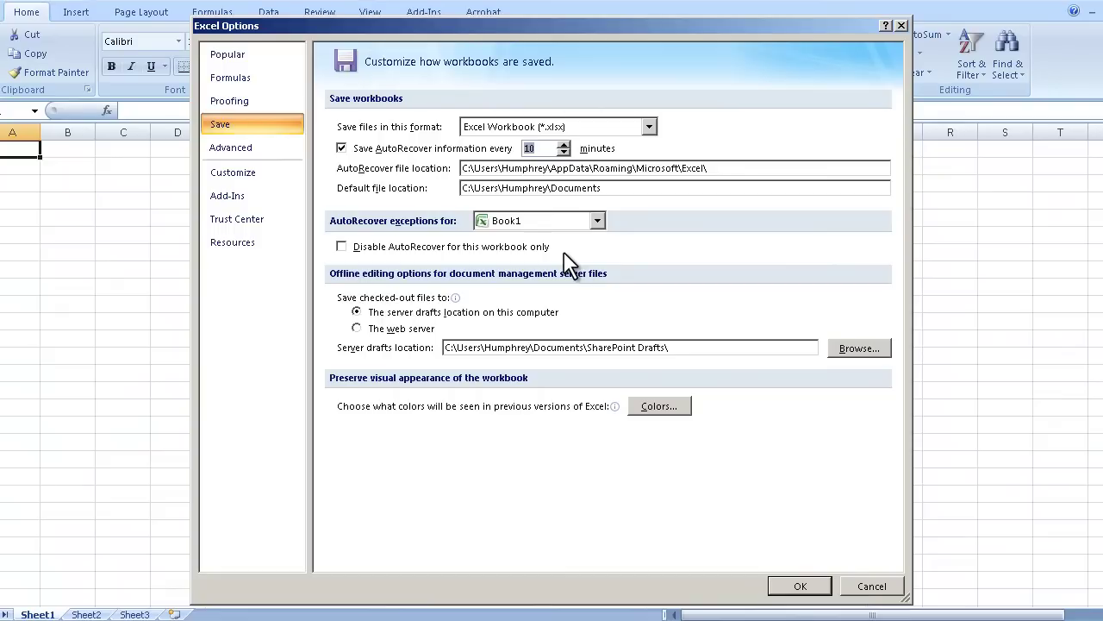
pyautogui.write('2')
pyautogui.moveTo(726, 169); pyautogui.dragTo(462, 169)
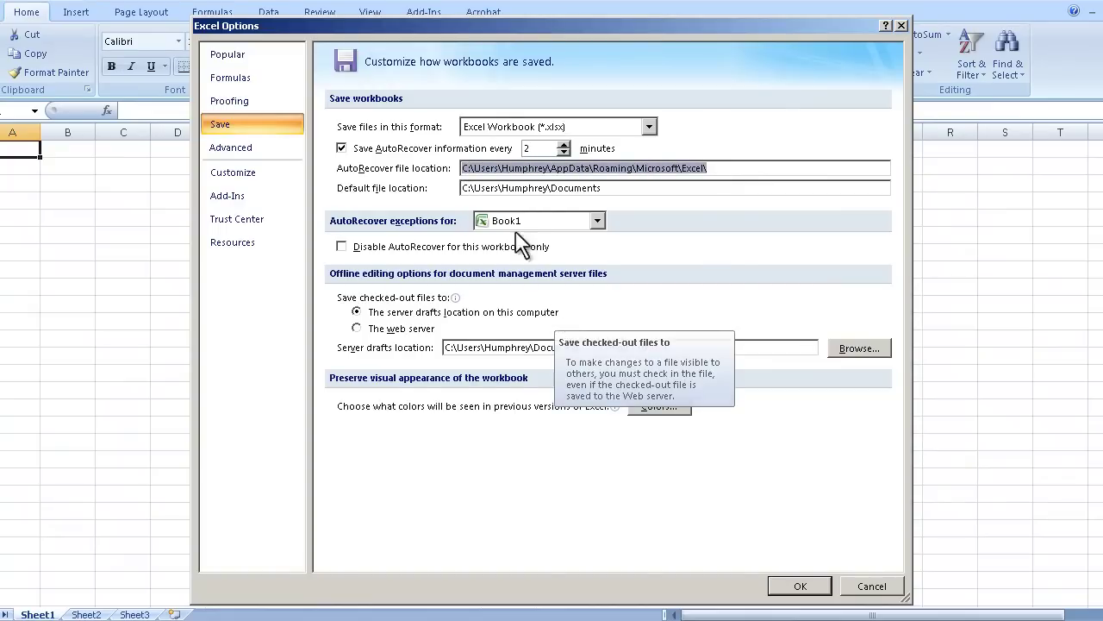
pyautogui.moveTo(615, 188); pyautogui.dragTo(460, 188)
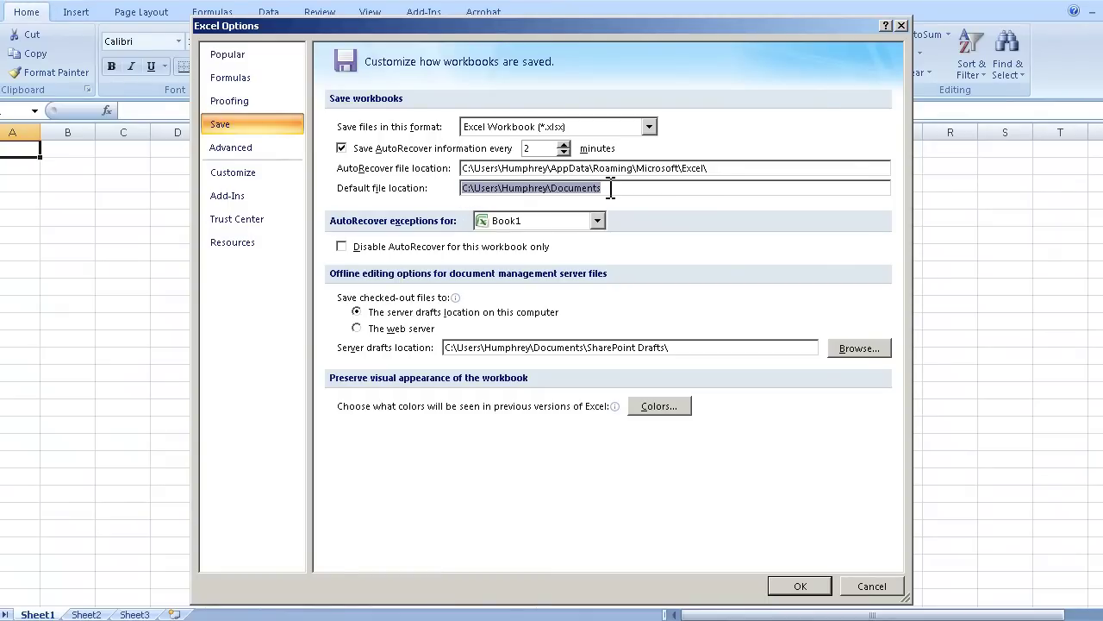
pyautogui.click(272, 145)
# Browse the Advanced, Customize, Resources and Add-Ins pages, then confirm the options with OK
pyautogui.scroll(-4, 544, 274)
pyautogui.scroll(-4, 544, 275)
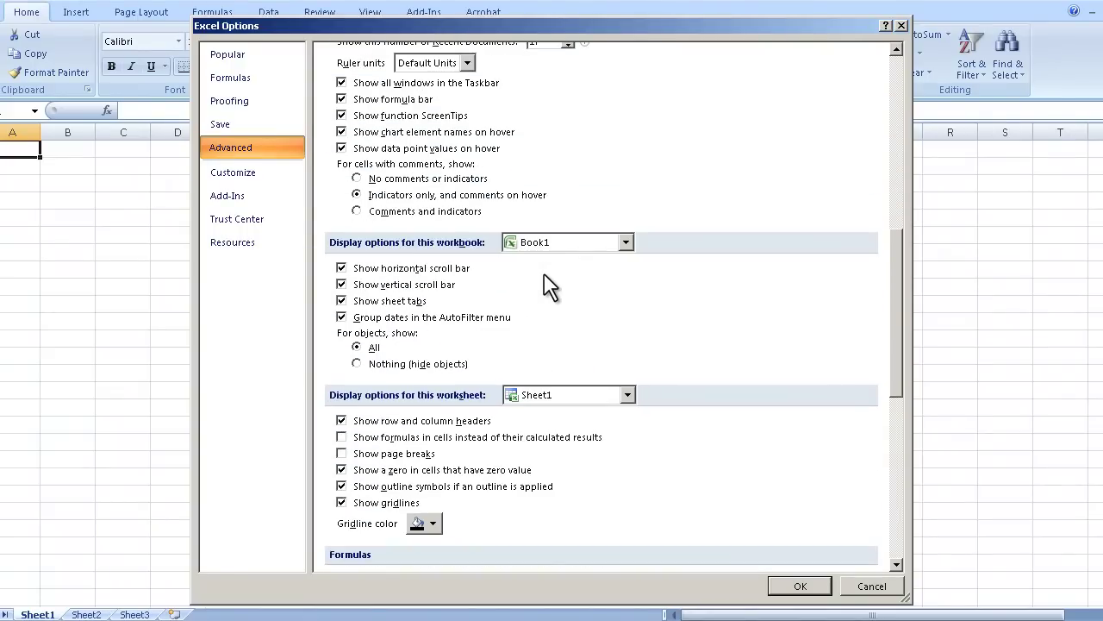
pyautogui.click(262, 172)
pyautogui.click(261, 196)
pyautogui.click(266, 237)
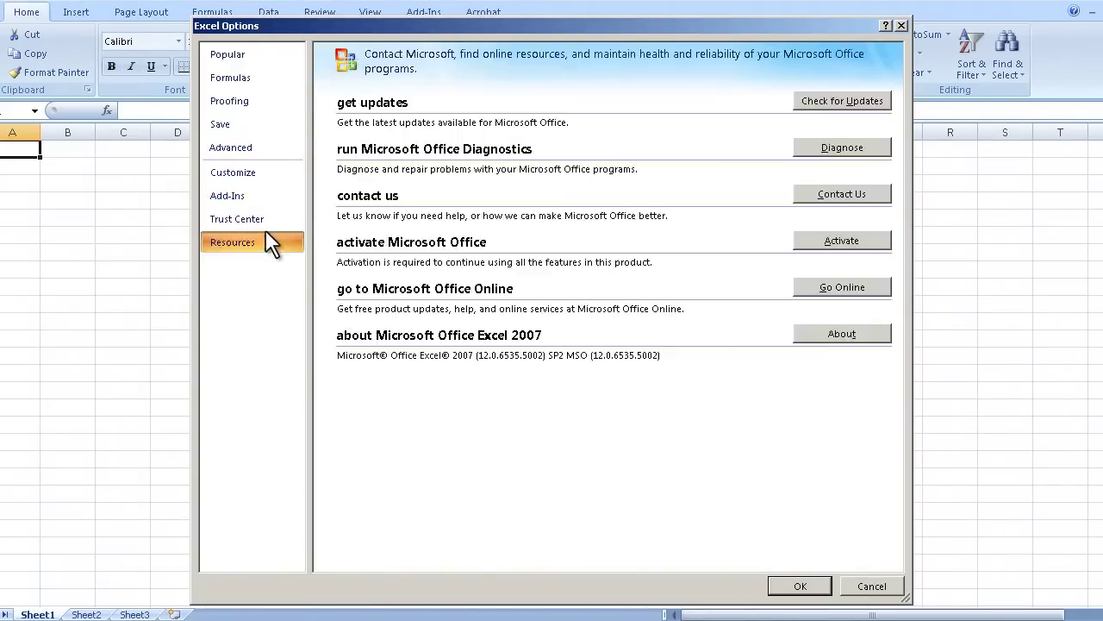
pyautogui.click(261, 195)
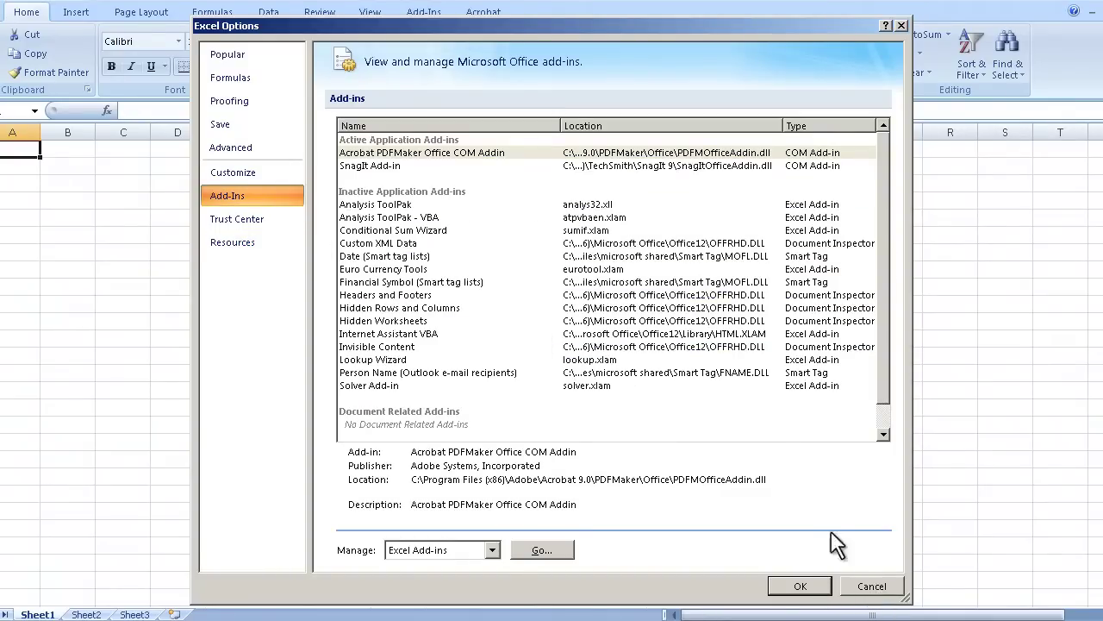
pyautogui.click(801, 586)
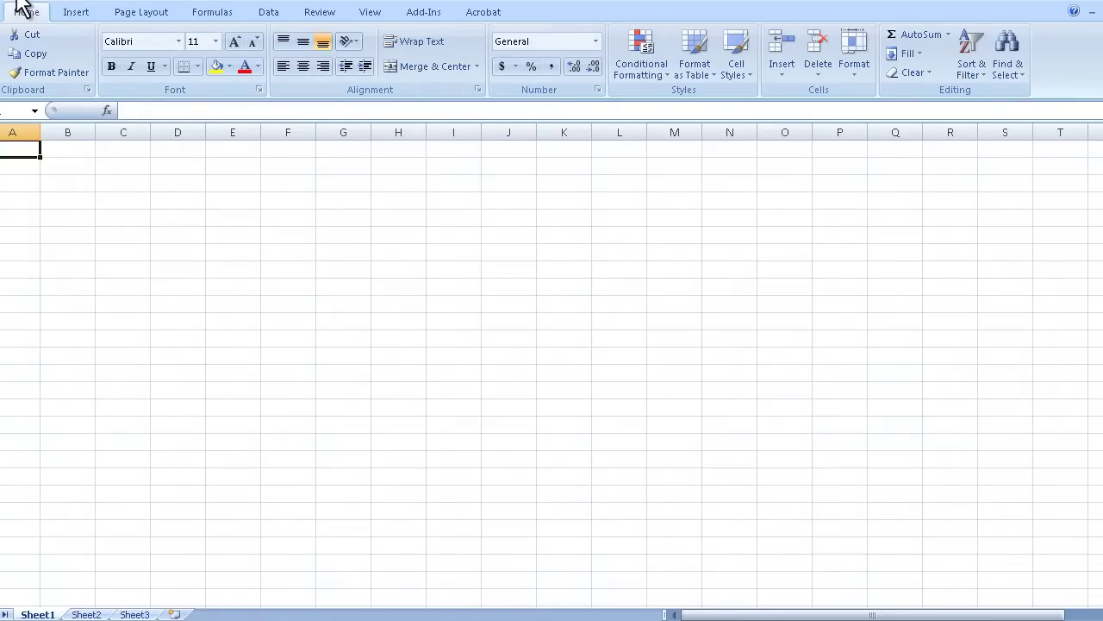
pyautogui.click(18, 4)
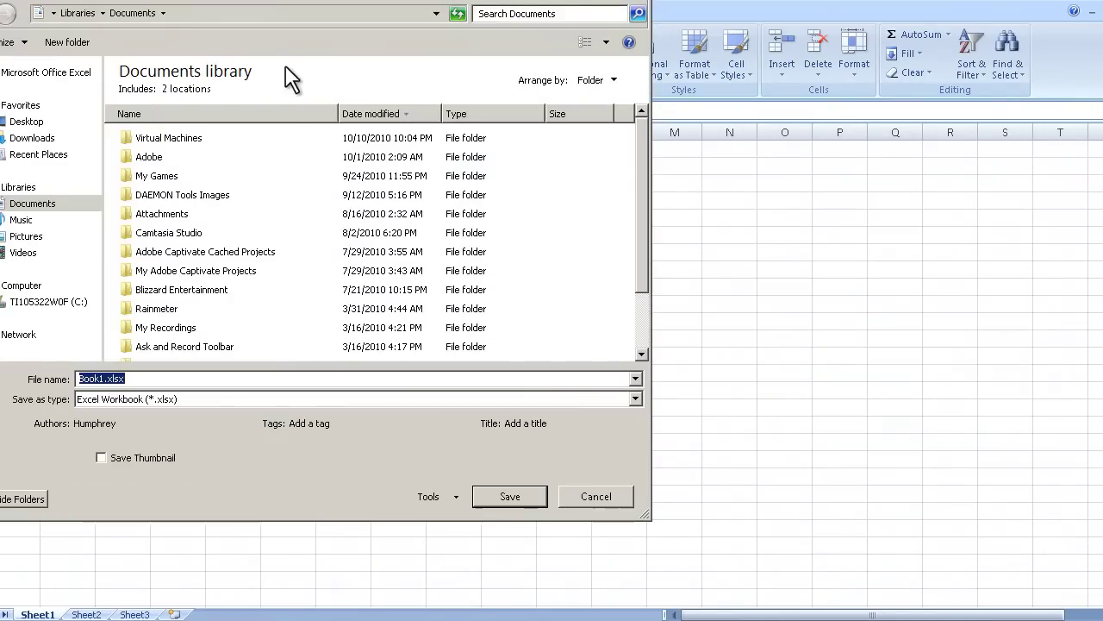
pyautogui.click(595, 496)
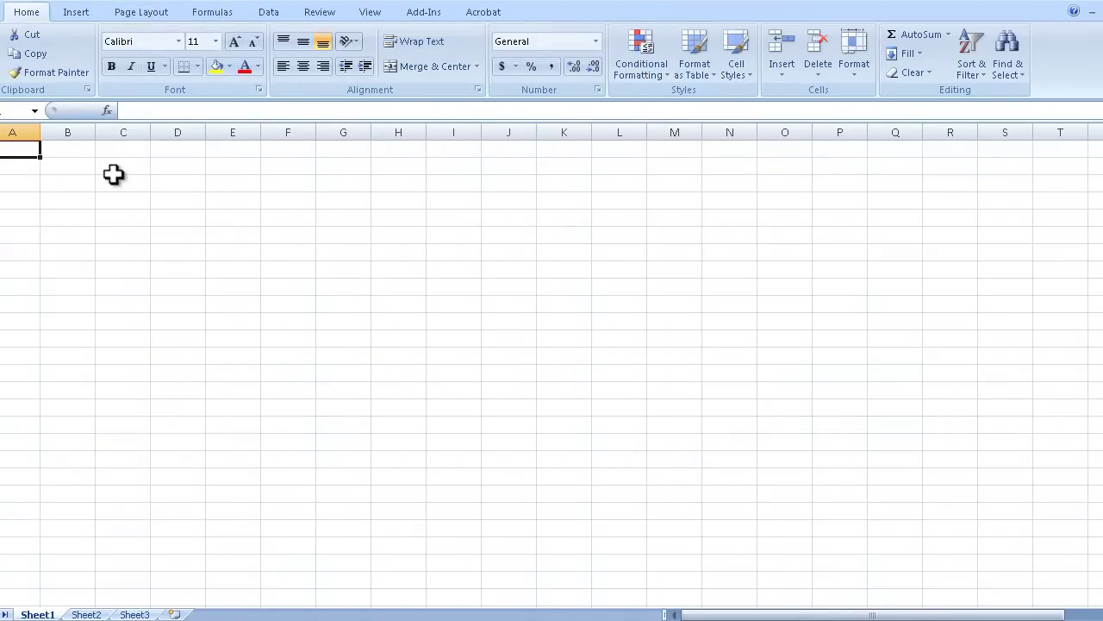
pyautogui.write('ntsahuteha')
pyautogui.press('Return')
pyautogui.click(39, 7)
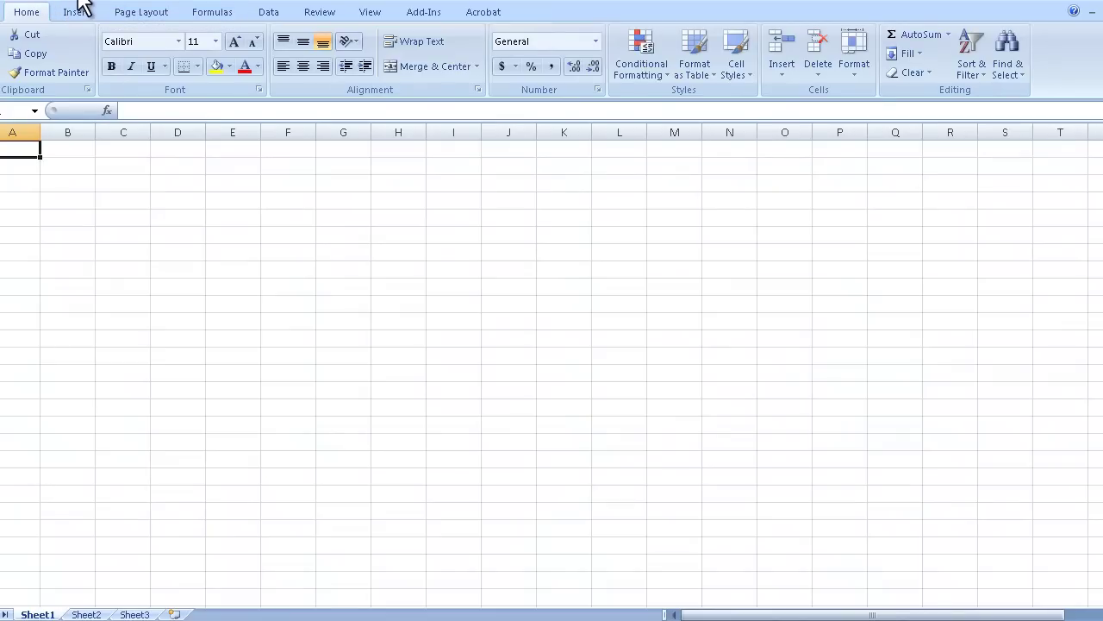
# Explore the Quick Access Toolbar's shortcut menu, trying Remove from Quick Access Toolbar, and reopen it
pyautogui.rightClick(84, 2)
pyautogui.click(69, 7)
pyautogui.rightClick(72, 4)
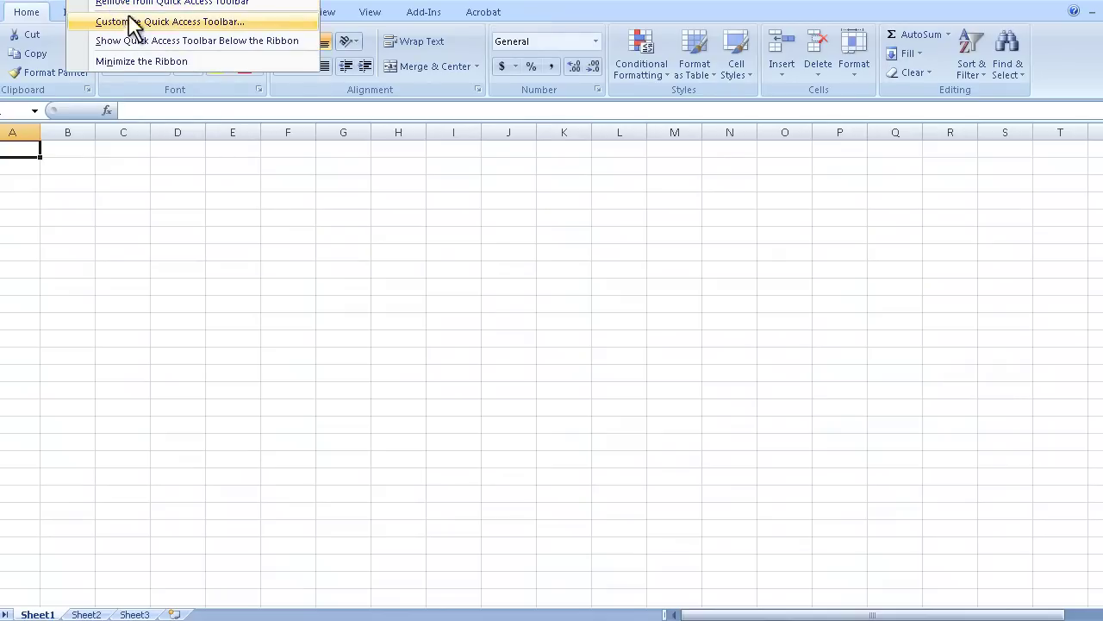
pyautogui.click(131, 10)
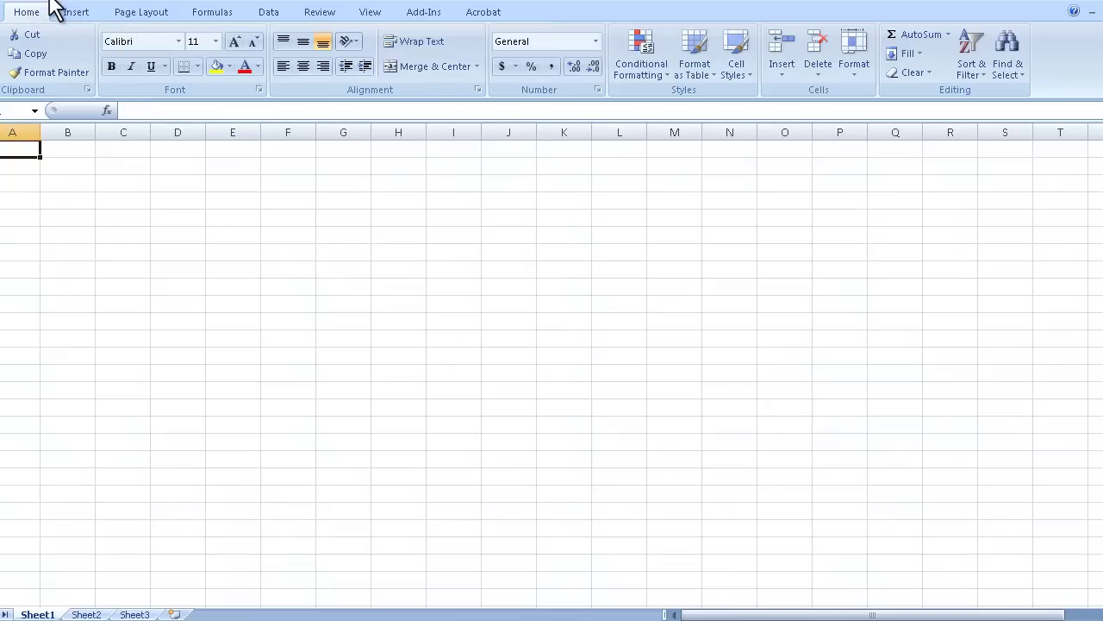
pyautogui.rightClick(36, 2)
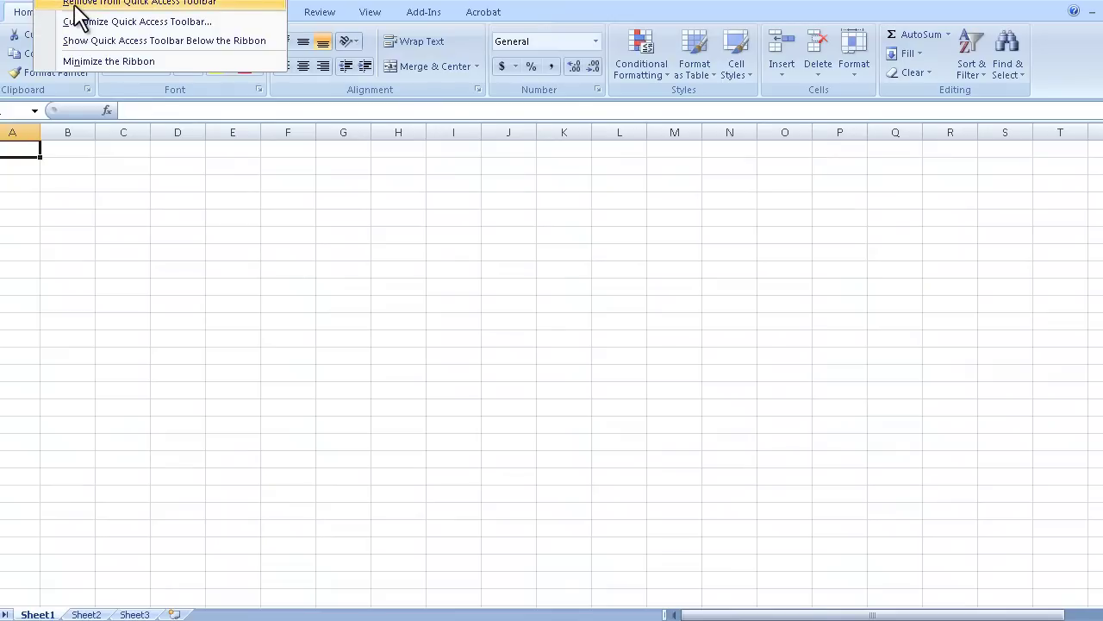
pyautogui.click(74, 4)
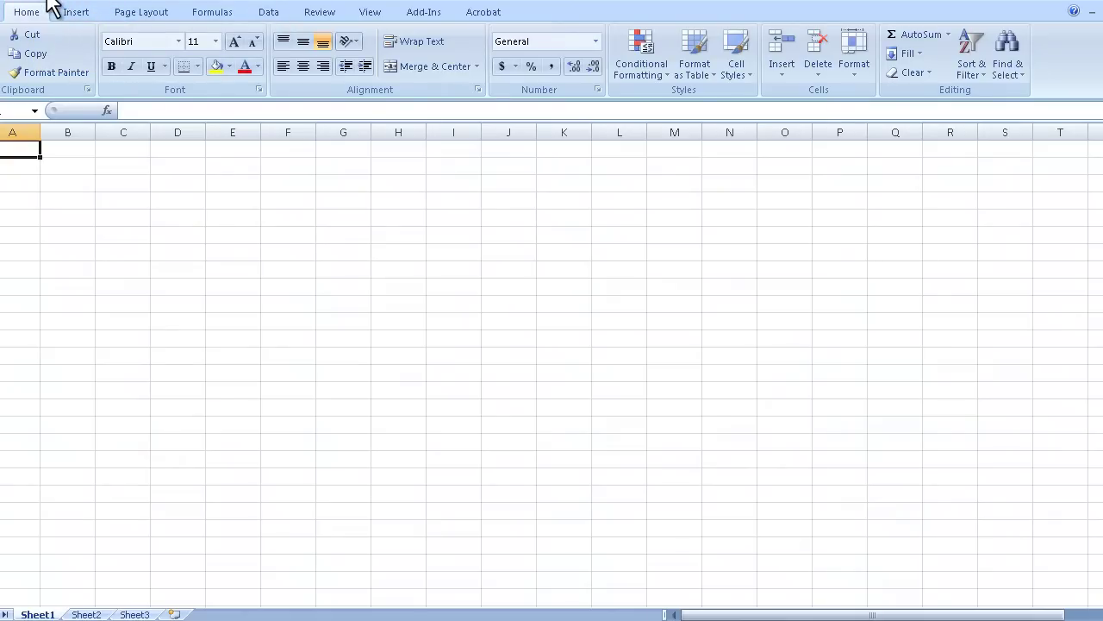
pyautogui.rightClick(21, 5)
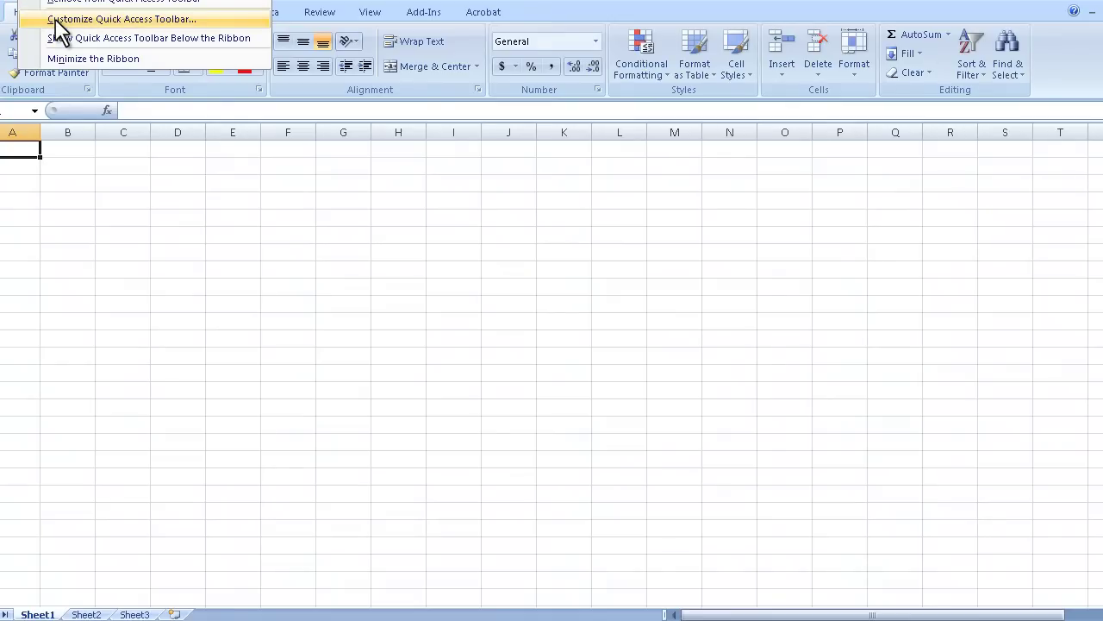
pyautogui.press('Escape')
pyautogui.click(44, 7)
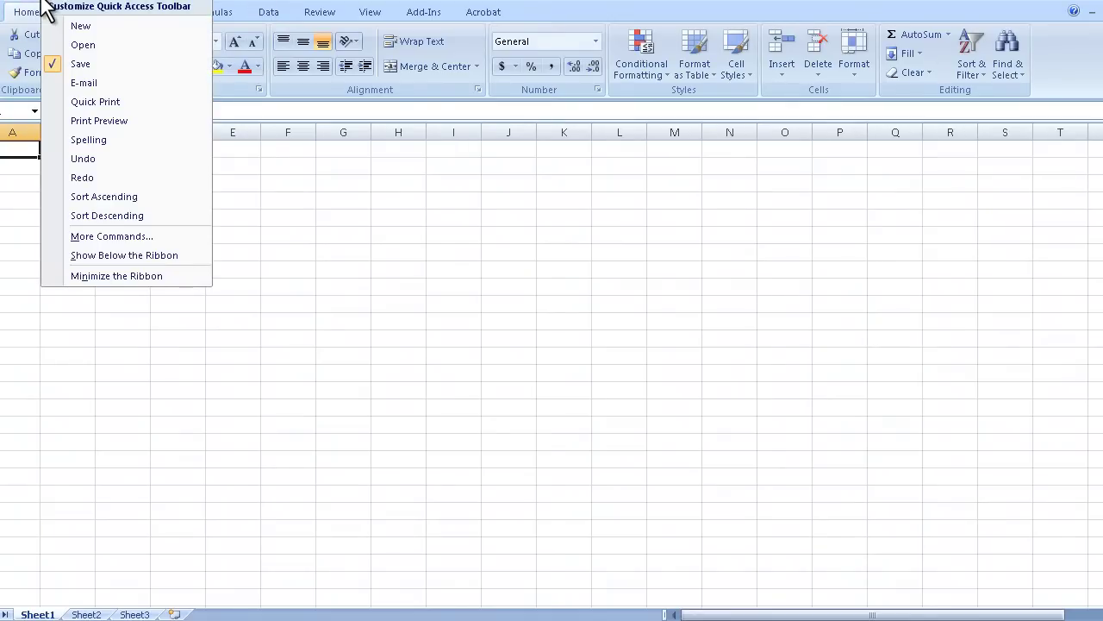
pyautogui.click(47, 7)
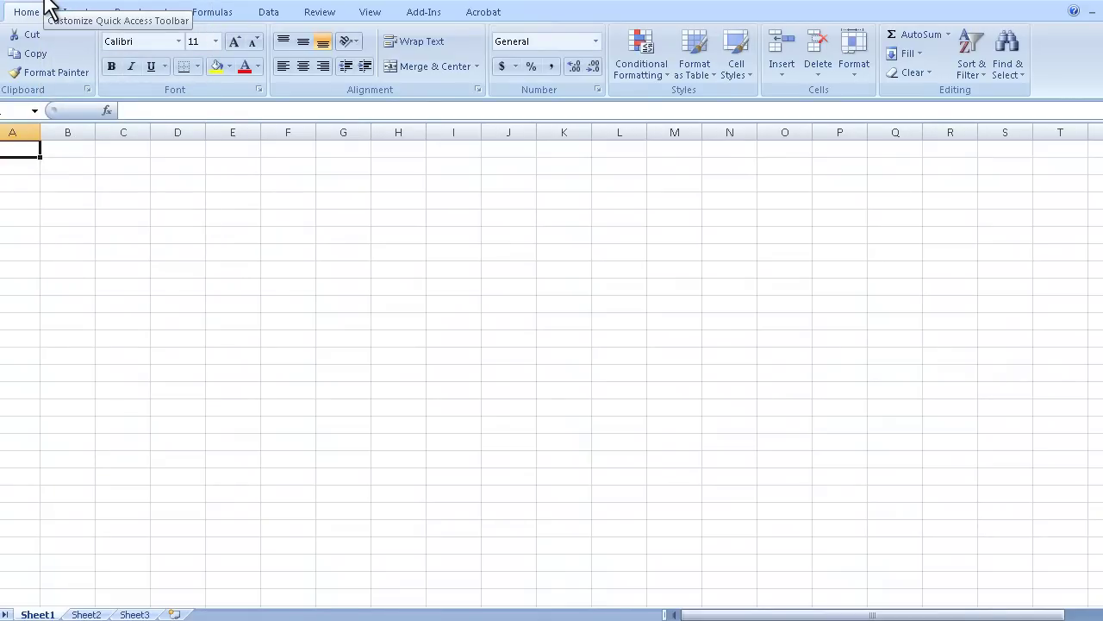
pyautogui.click(50, 7)
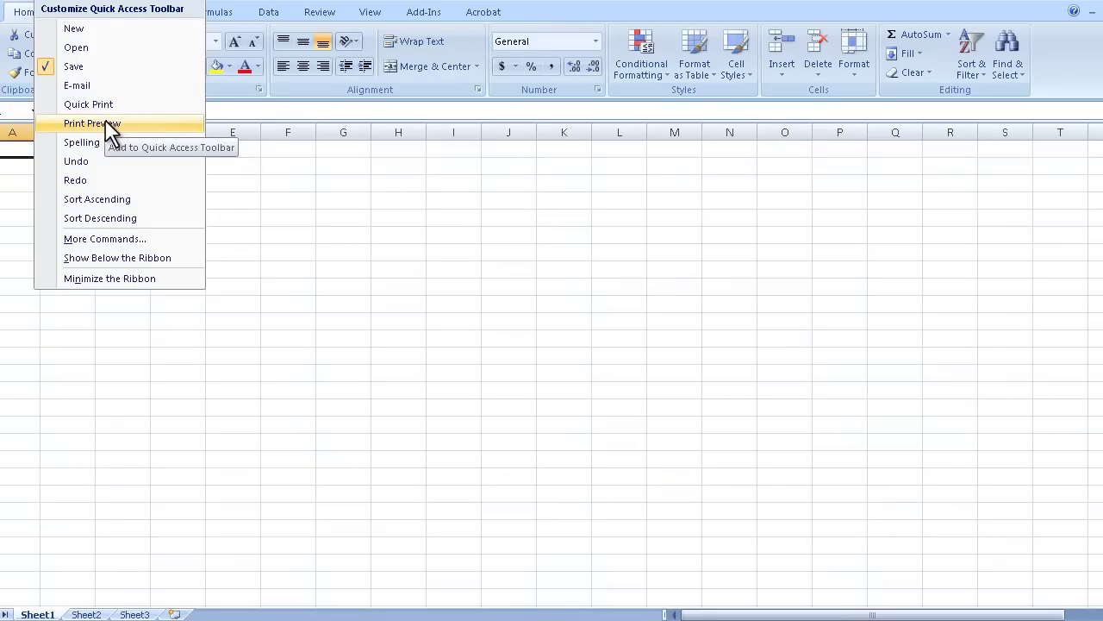
pyautogui.click(97, 35)
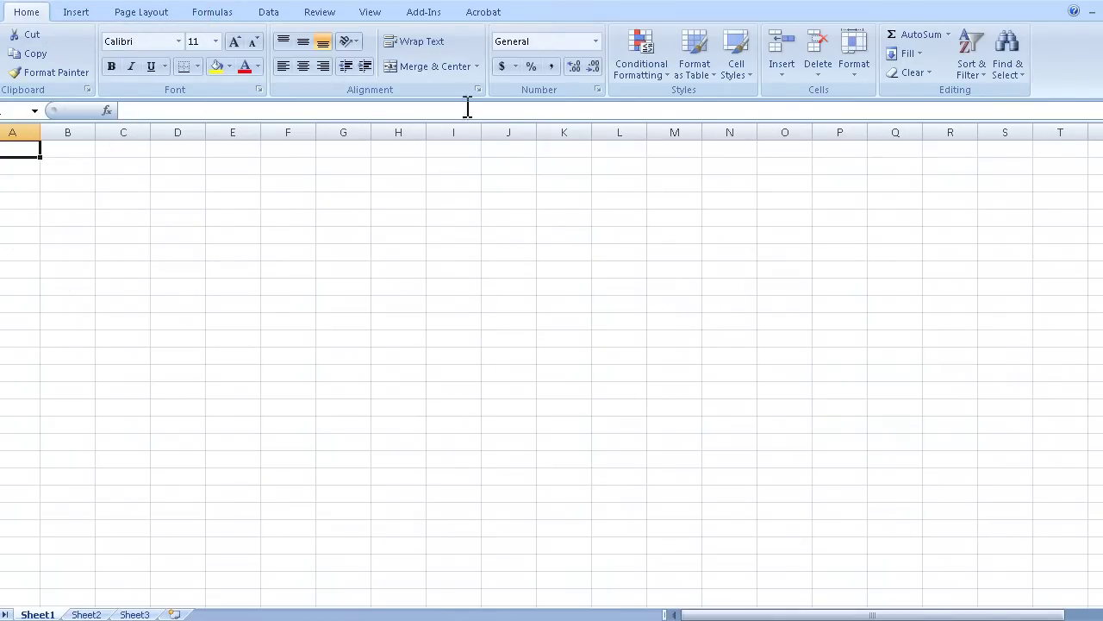
pyautogui.click(61, 2)
pyautogui.click(87, 31)
# Move the Quick Access Toolbar below the ribbon, then return it above the ribbon
pyautogui.rightClick(297, 3)
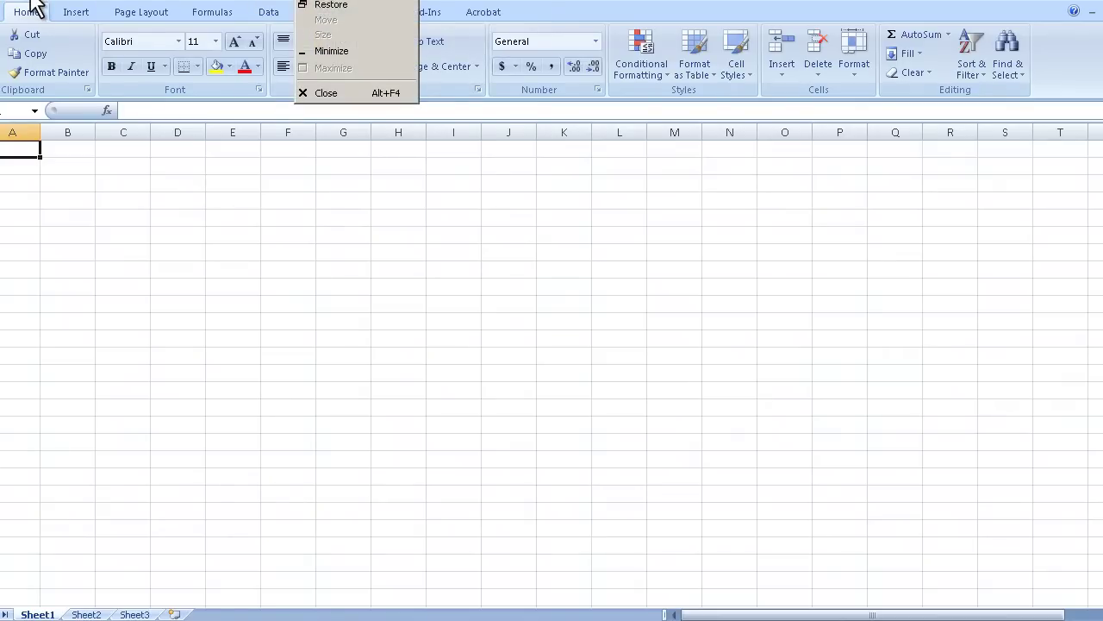
pyautogui.click(44, 7)
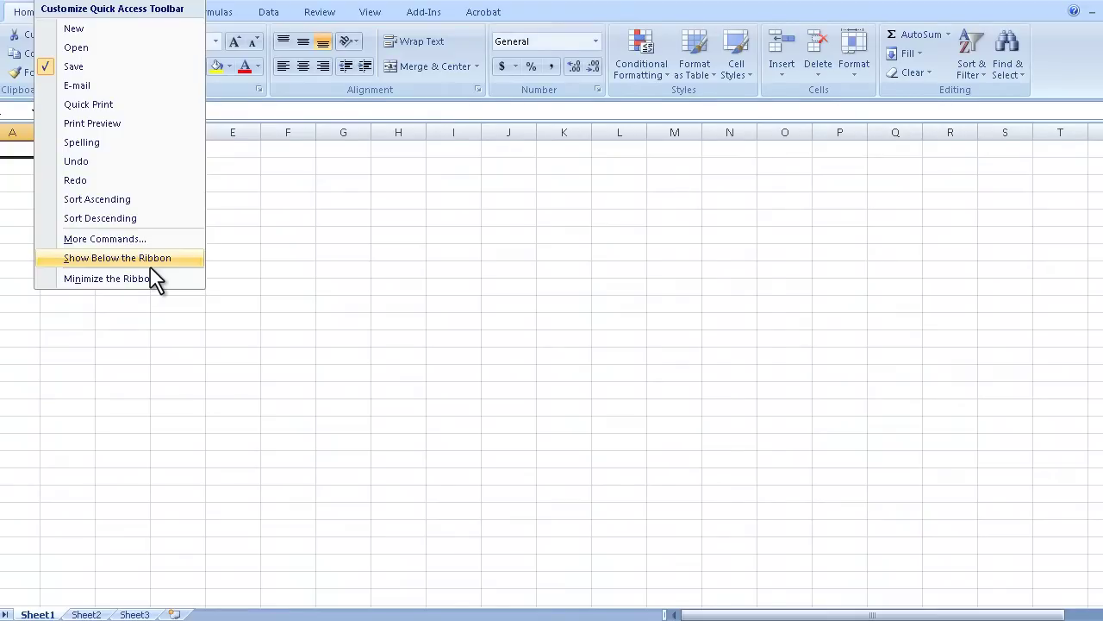
pyautogui.click(150, 262)
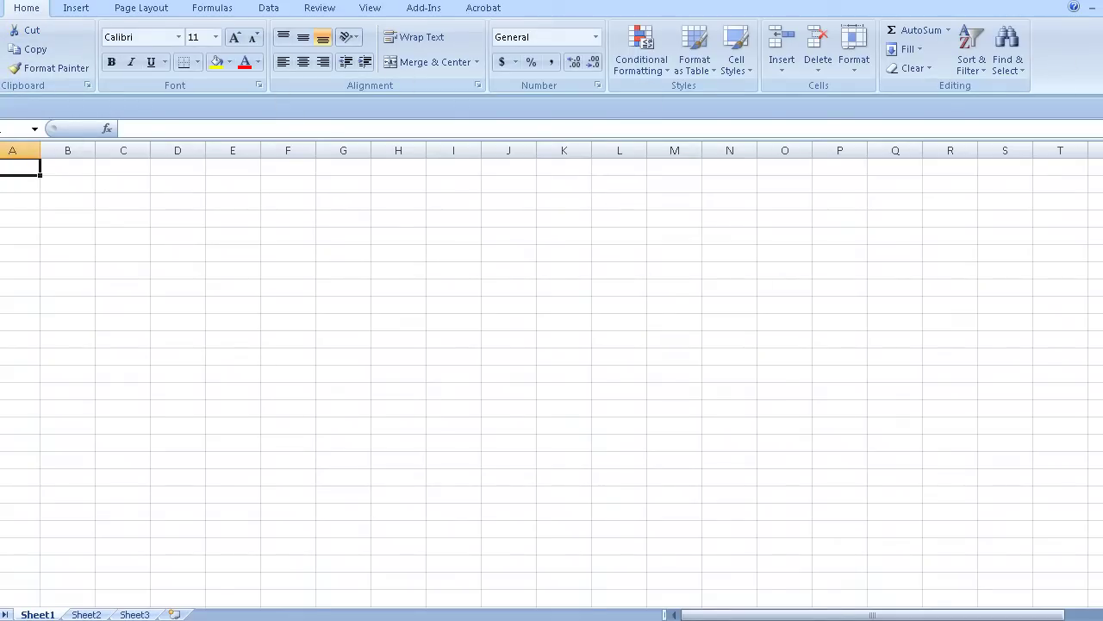
pyautogui.rightClick(27, 107)
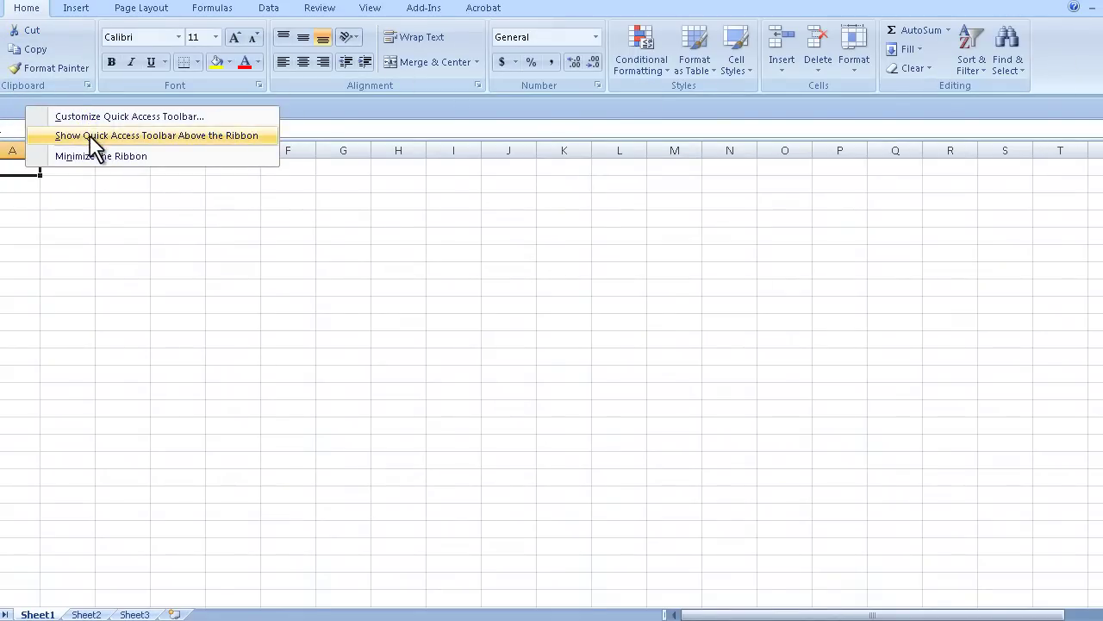
pyautogui.click(208, 135)
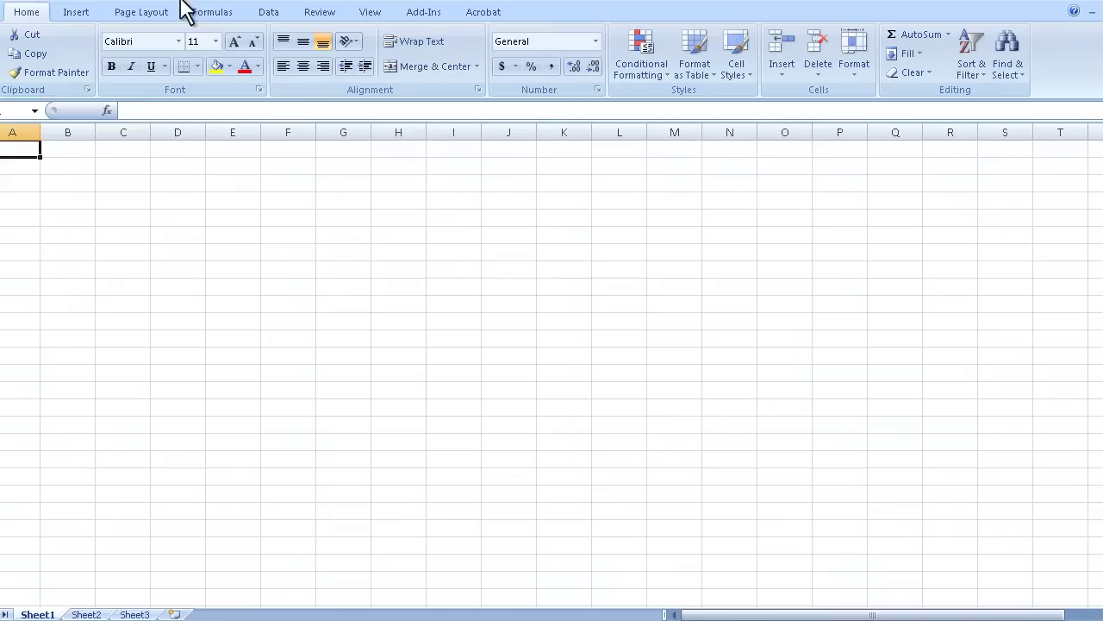
pyautogui.click(142, 12)
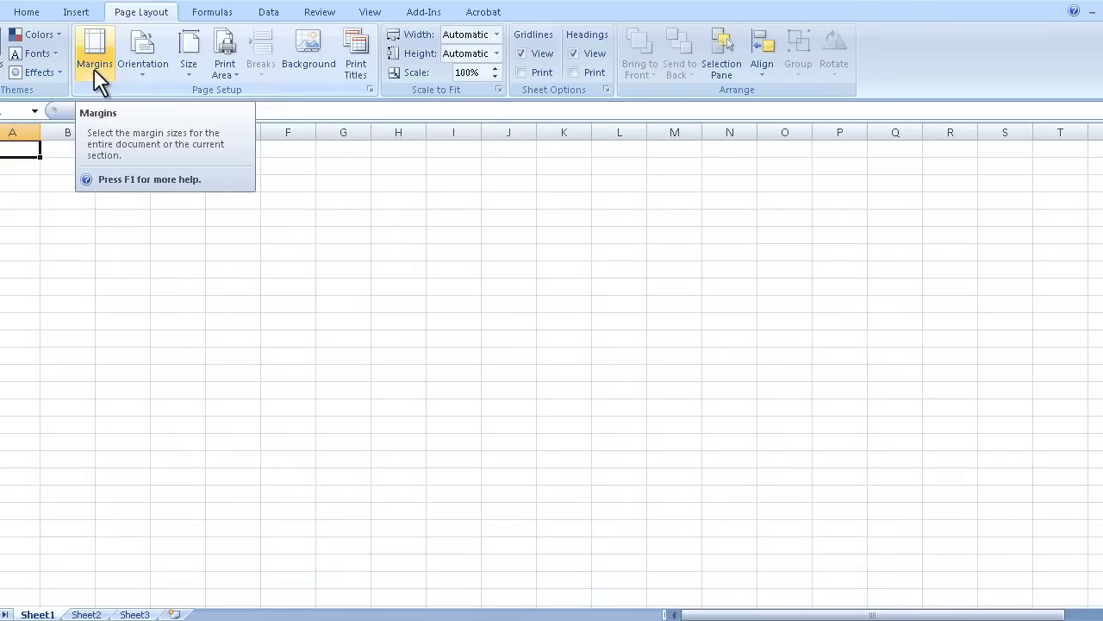
# Apply the Narrow margin preset (0.75" top/bottom, 0.25" left/right) to Sheet1
pyautogui.click(99, 45)
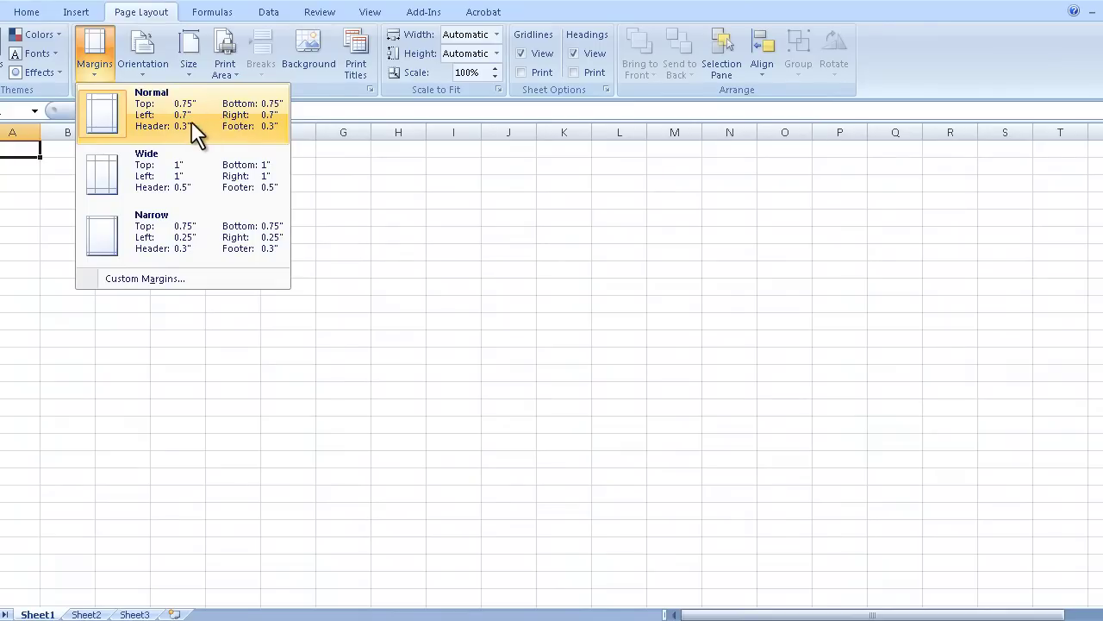
pyautogui.click(203, 233)
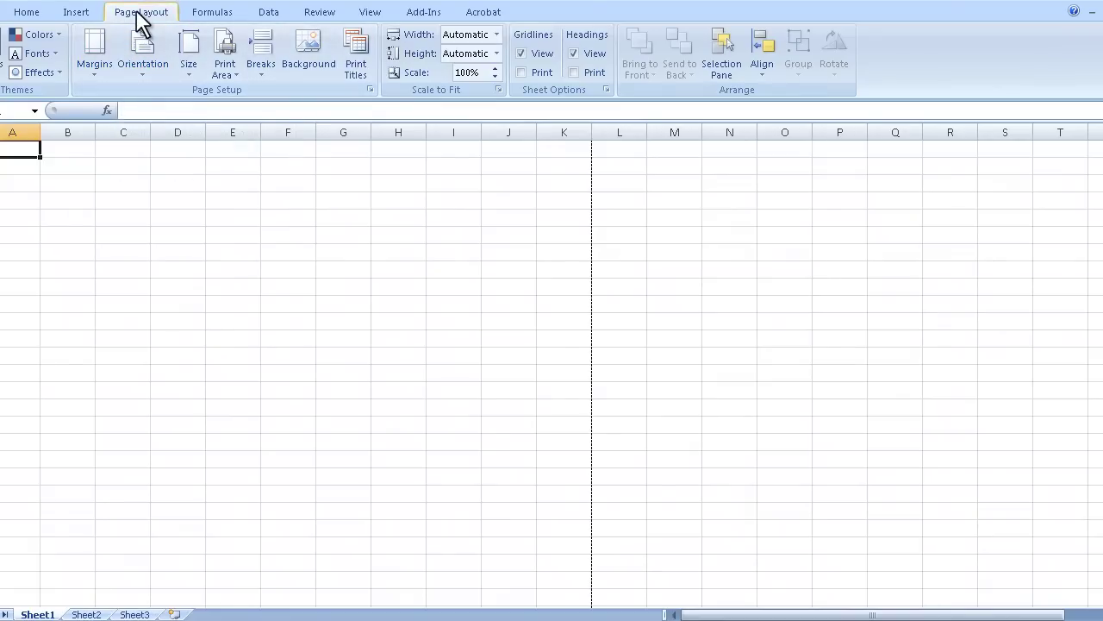
pyautogui.click(100, 59)
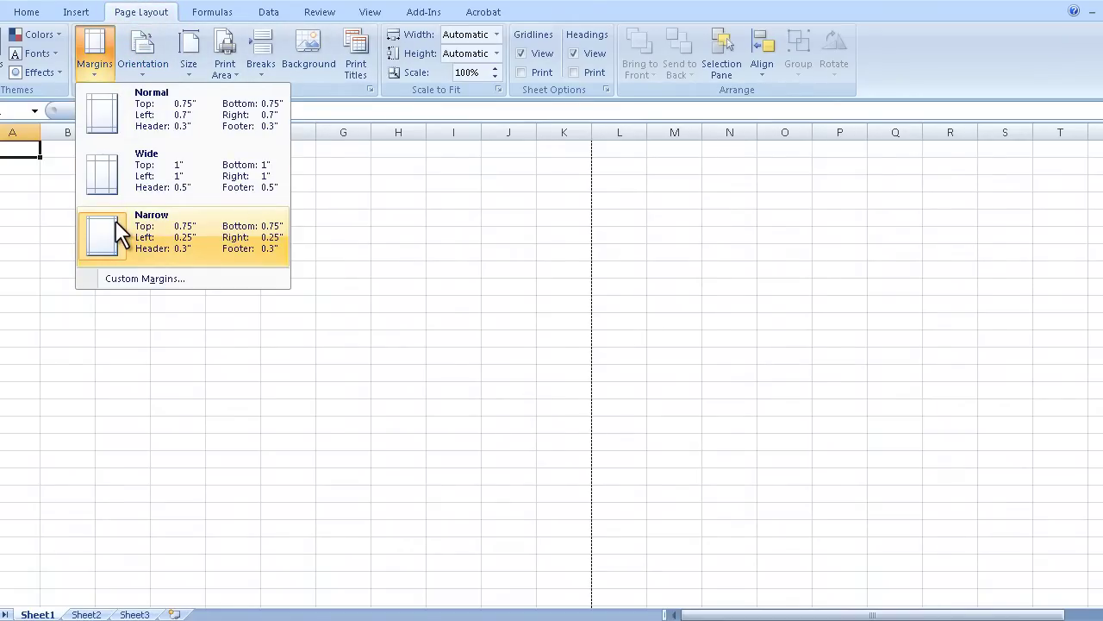
pyautogui.click(43, 212)
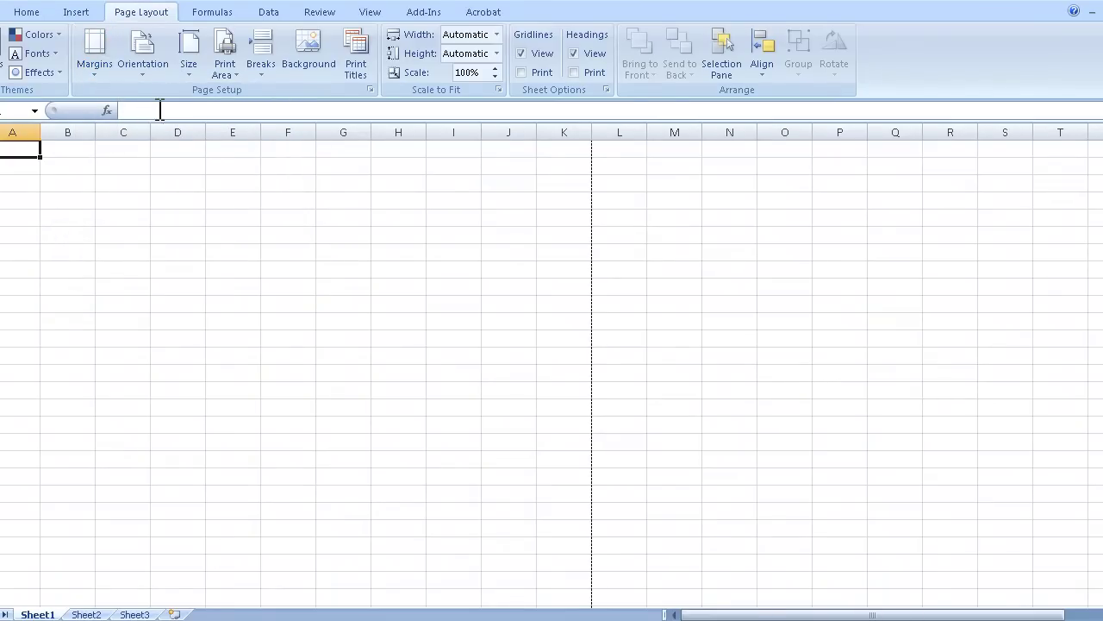
# Enter 143, 1234, 1324 and 1234 into cells B2 through B5
pyautogui.click(59, 169)
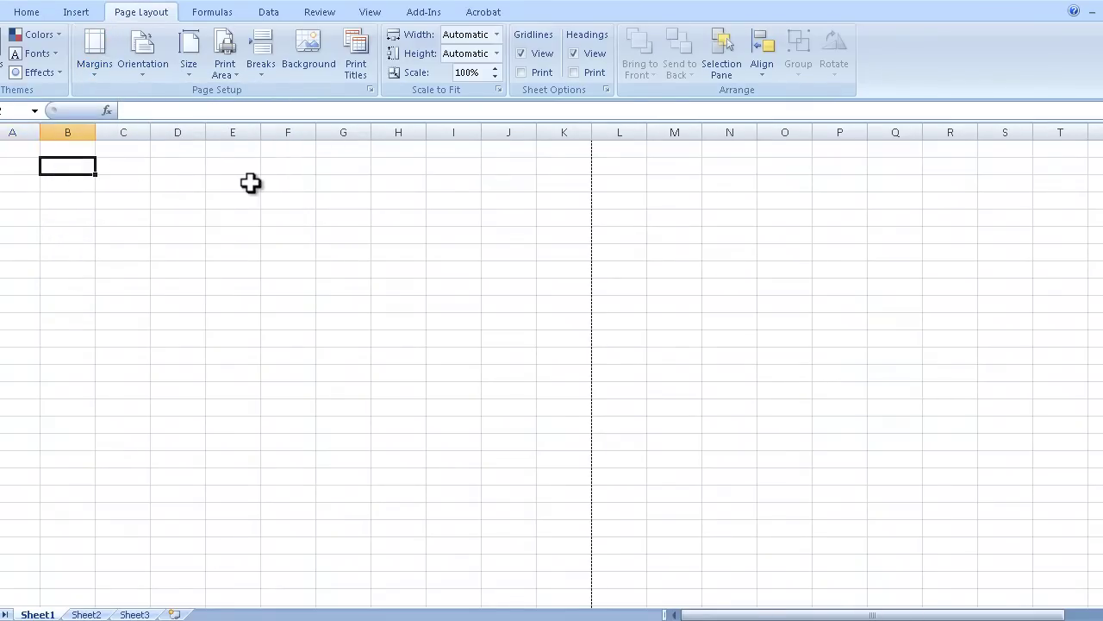
pyautogui.write('aoethusnaoehu')
pyautogui.press('BackSpace')
pyautogui.press('BackSpace')
pyautogui.press('BackSpace')
pyautogui.press('BackSpace')
pyautogui.press('BackSpace')
pyautogui.press('BackSpace')
pyautogui.press('BackSpace')
pyautogui.press('BackSpace')
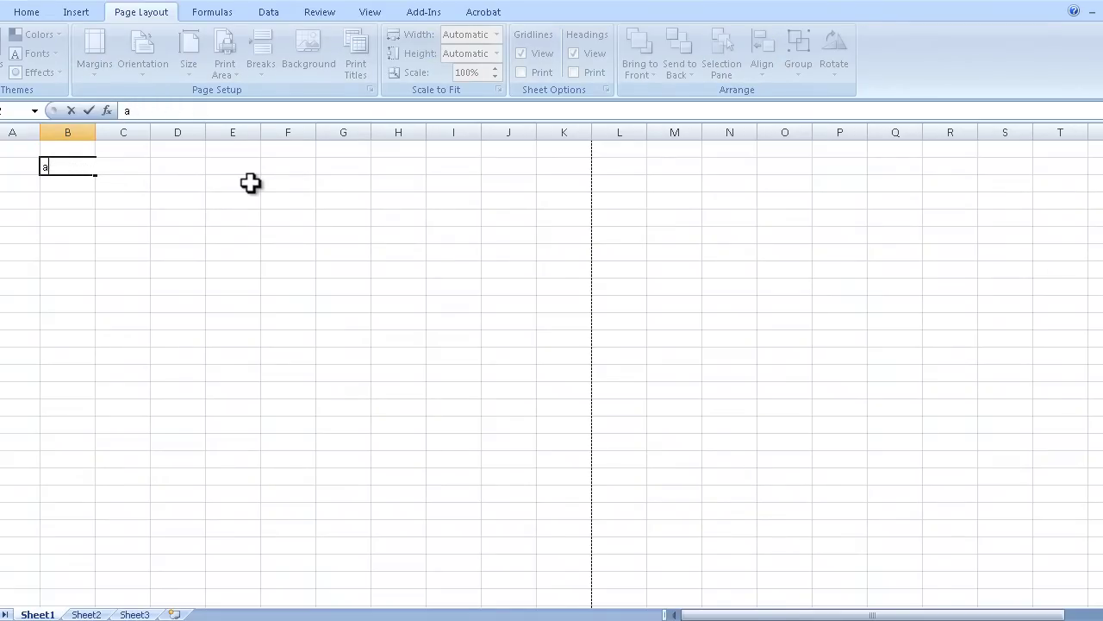
pyautogui.press('BackSpace')
pyautogui.write('143')
pyautogui.press('Return')
pyautogui.press('Return')
pyautogui.write('1234')
pyautogui.press('Return')
pyautogui.write('1324')
pyautogui.press('Return')
pyautogui.press('Up')
pyautogui.press('Up')
pyautogui.press('Up')
pyautogui.write('1234')
pyautogui.press('Return')
pyautogui.press('Return')
pyautogui.press('Return')
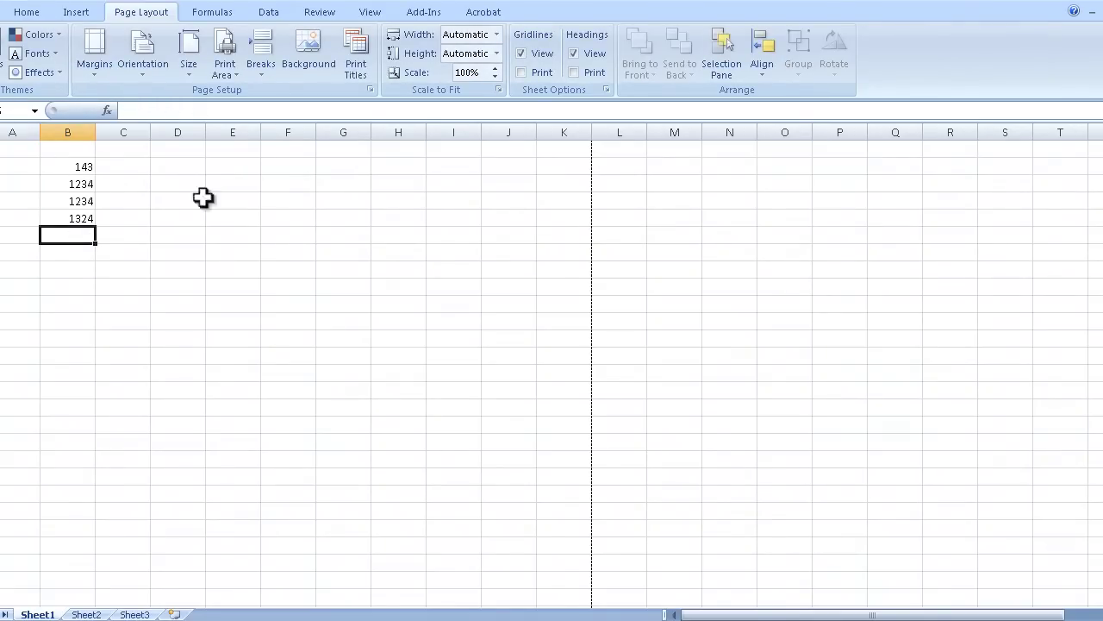
# AutoSum B2:B5 into B6, giving a total of 3935
pyautogui.click(28, 12)
pyautogui.moveTo(75, 169); pyautogui.dragTo(84, 233)
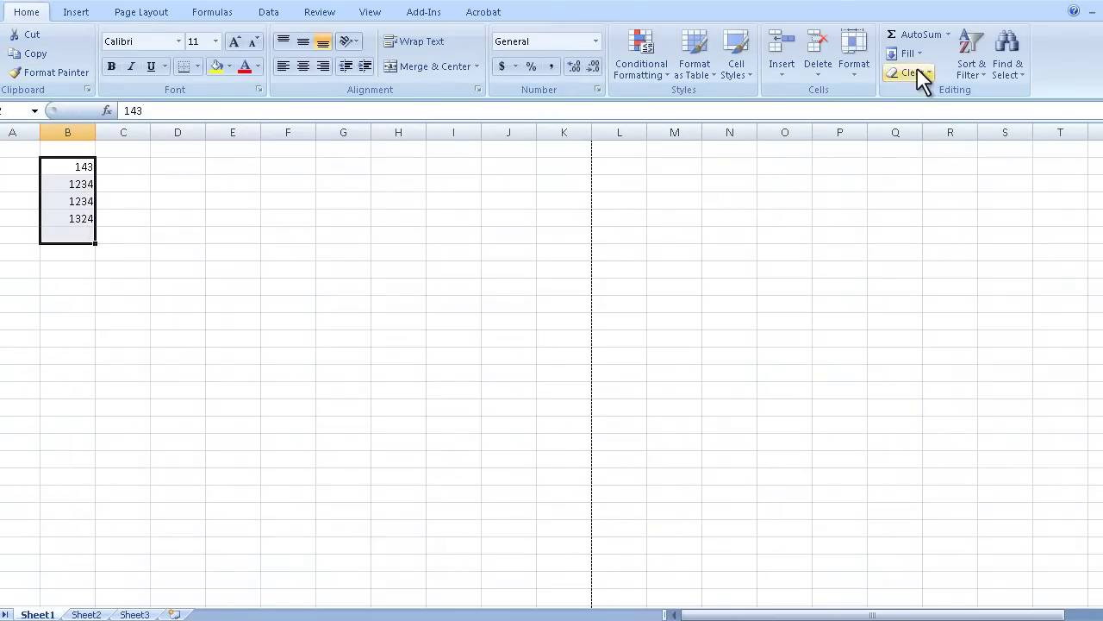
pyautogui.click(75, 254)
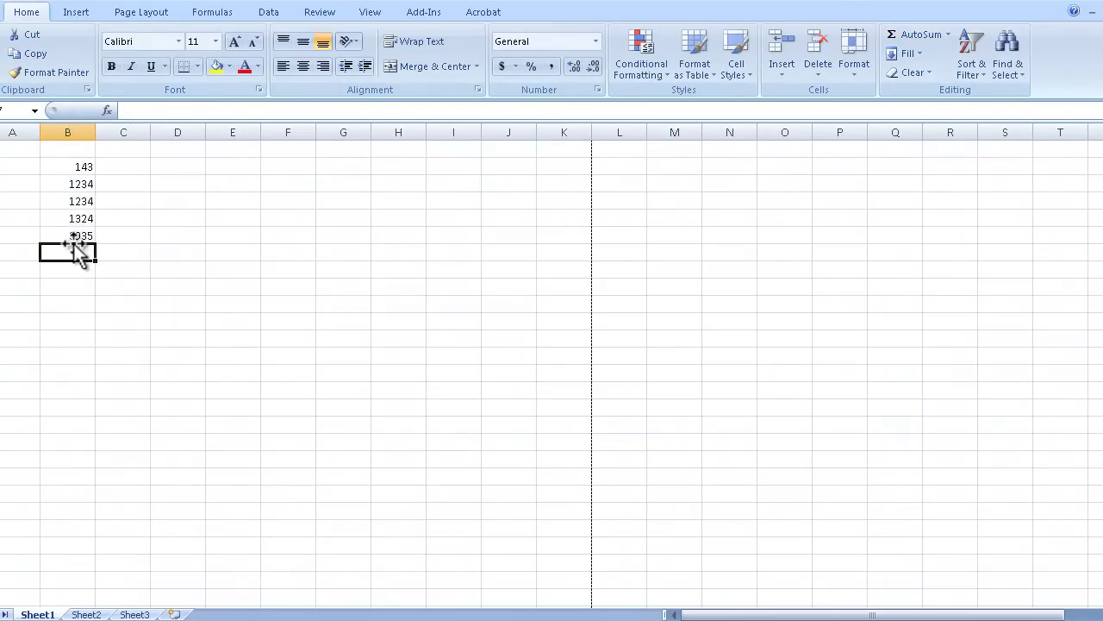
pyautogui.click(73, 241)
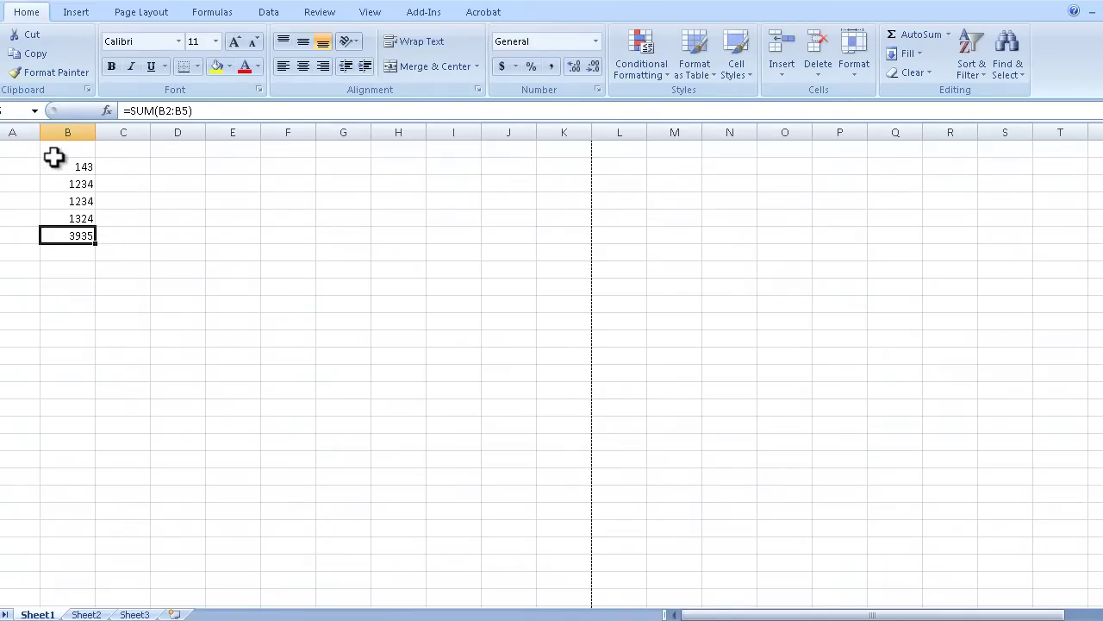
# Delete the numbers and total in B2:B6, leaving the sheet empty
pyautogui.moveTo(52, 150); pyautogui.dragTo(191, 308)
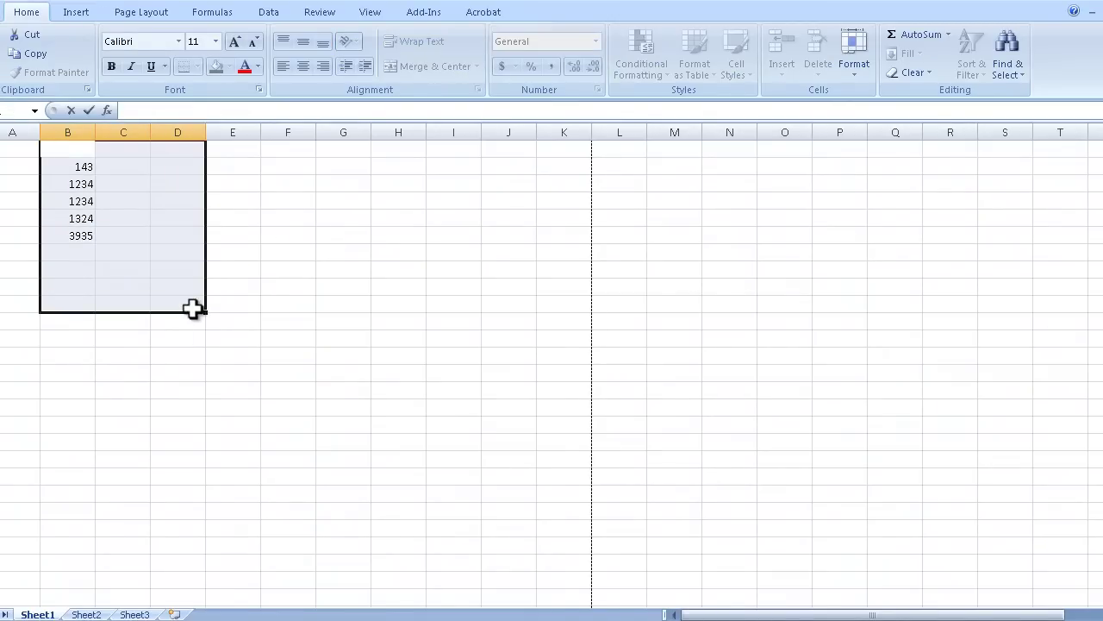
pyautogui.click(169, 369)
pyautogui.moveTo(93, 238); pyautogui.dragTo(92, 173)
pyautogui.press('Delete')
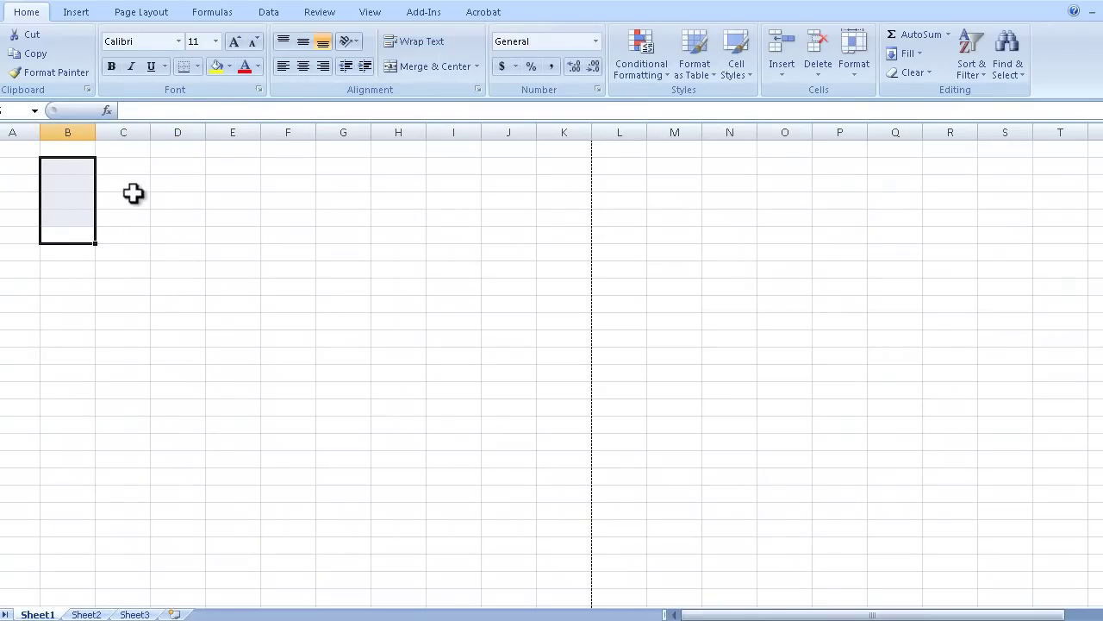
pyautogui.click(129, 200)
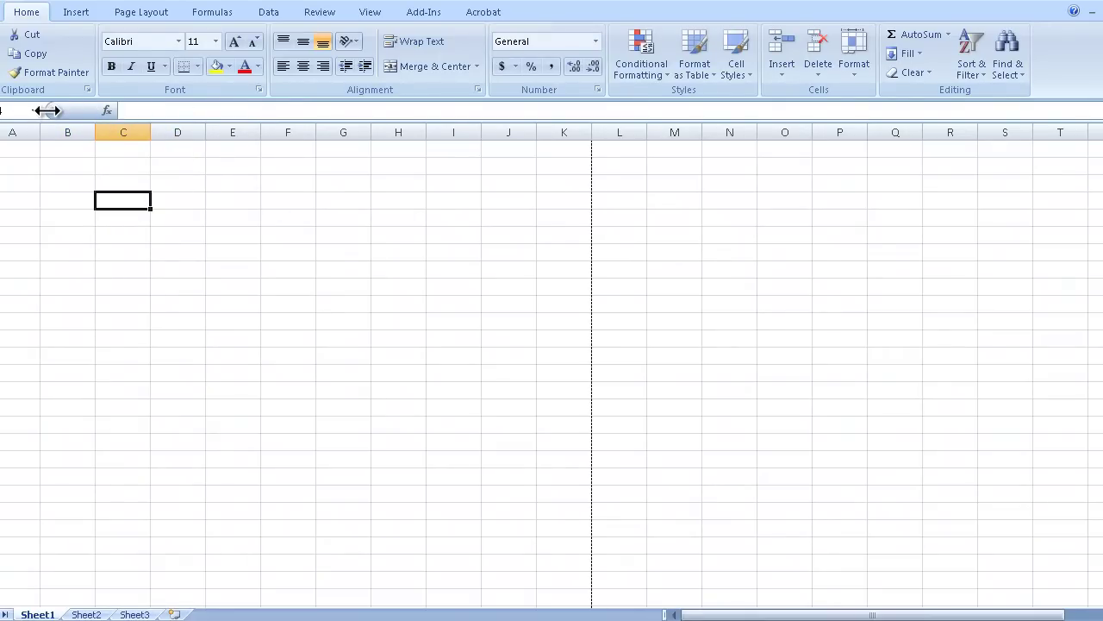
# Restore the Name Box width, check its empty named-range list, and toggle the formula bar with Ctrl+Shift+U
pyautogui.moveTo(50, 111); pyautogui.dragTo(4, 110)
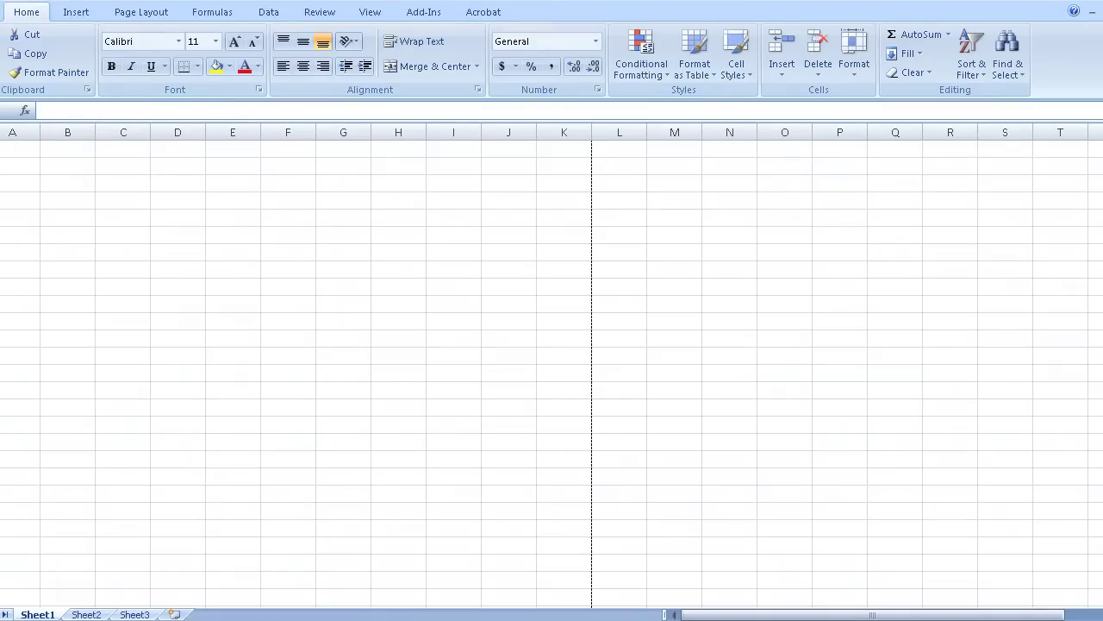
pyautogui.click(122, 200)
pyautogui.moveTo(4, 111); pyautogui.dragTo(49, 110)
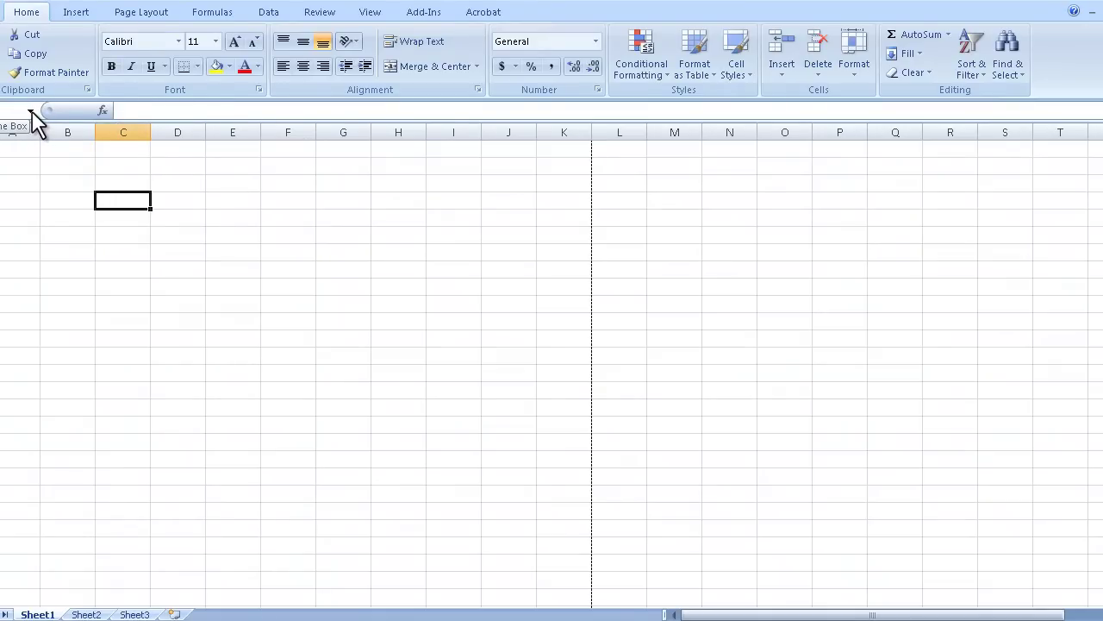
pyautogui.click(31, 112)
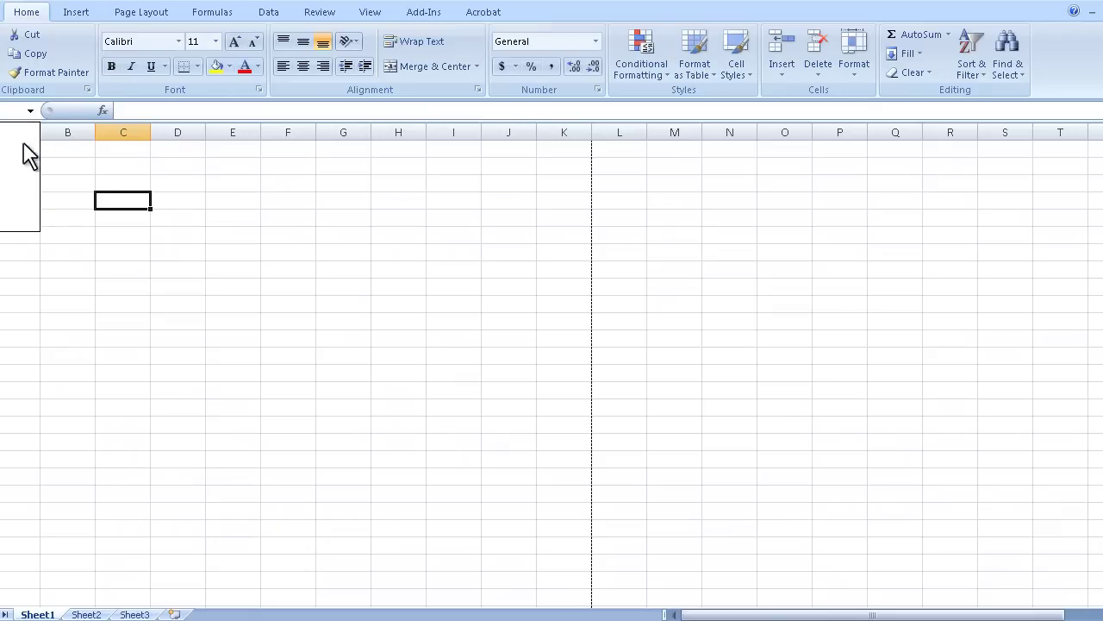
pyautogui.click(126, 240)
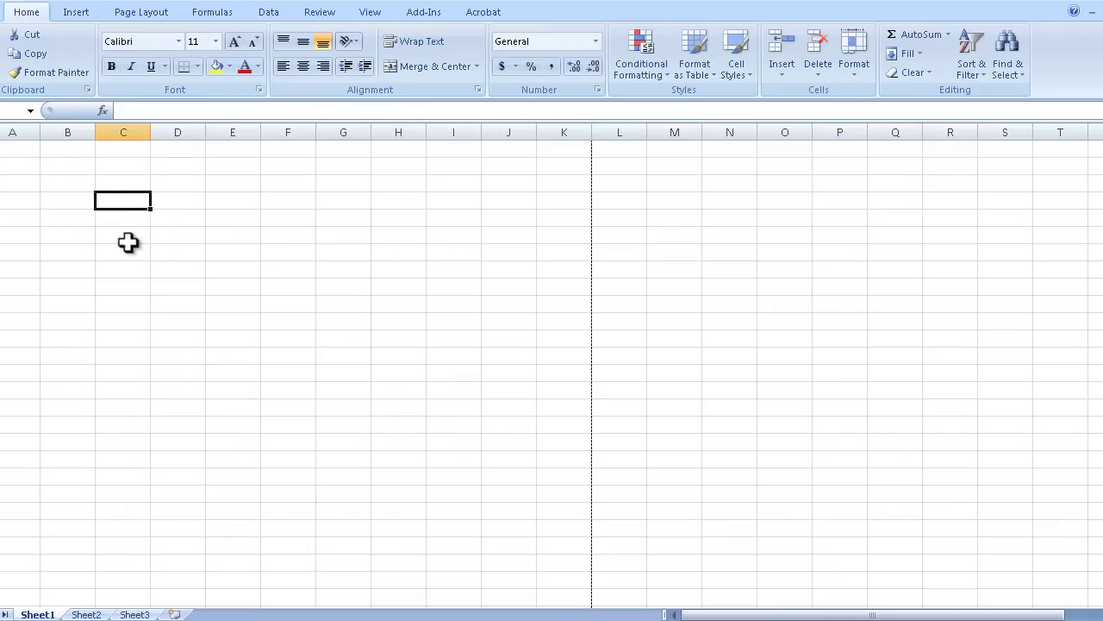
pyautogui.click(34, 114)
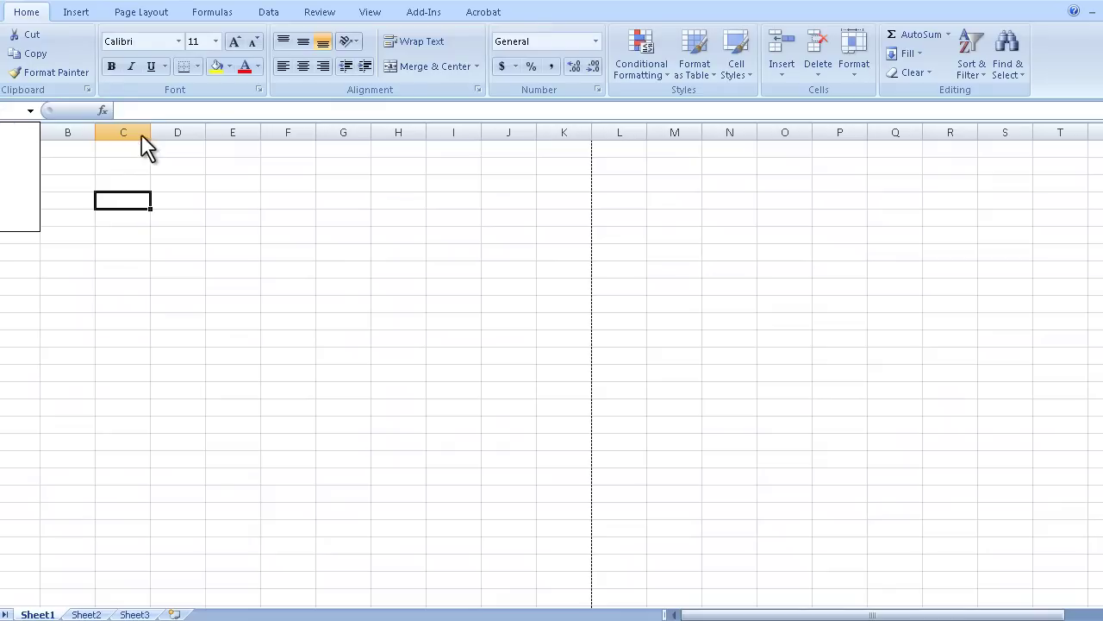
pyautogui.click(48, 112)
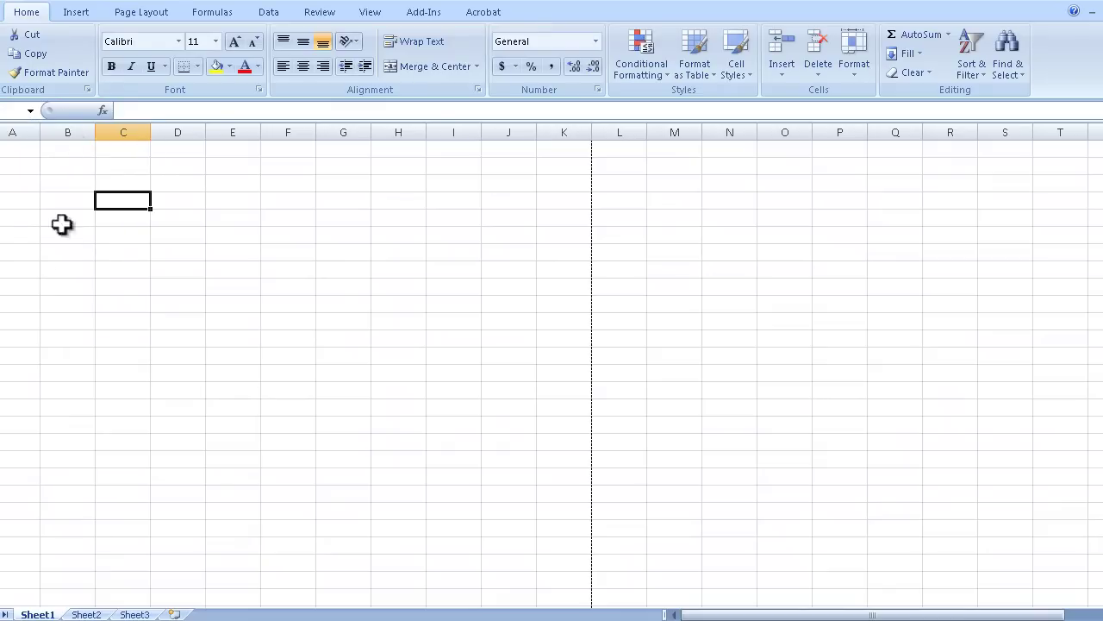
pyautogui.moveTo(46, 112); pyautogui.dragTo(45, 112)
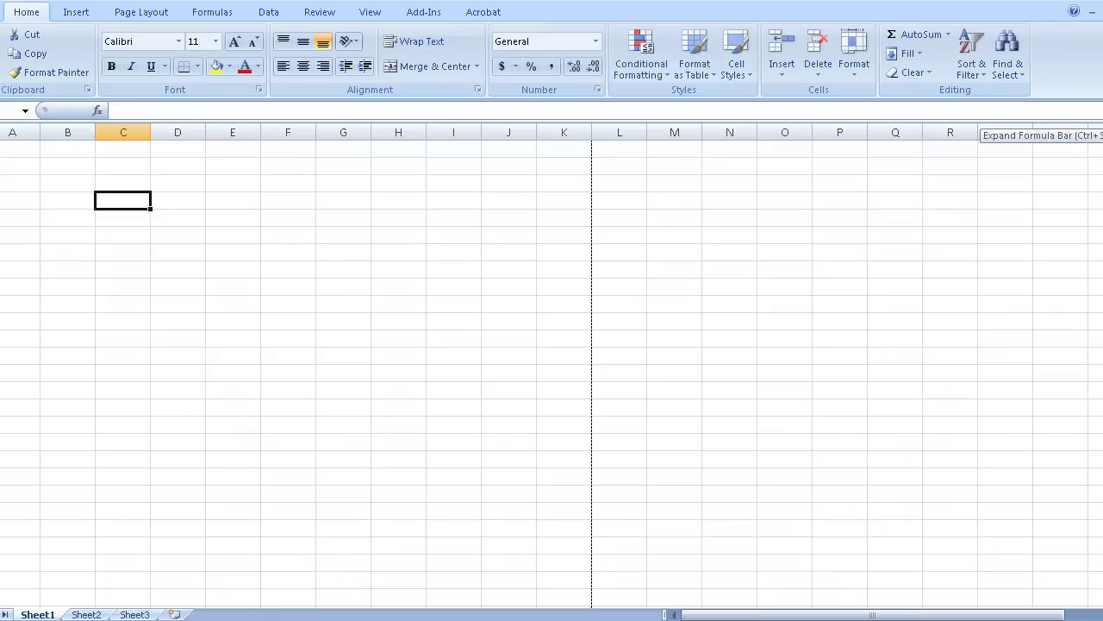
pyautogui.hotkey('ctrl', 'shift', 'u')
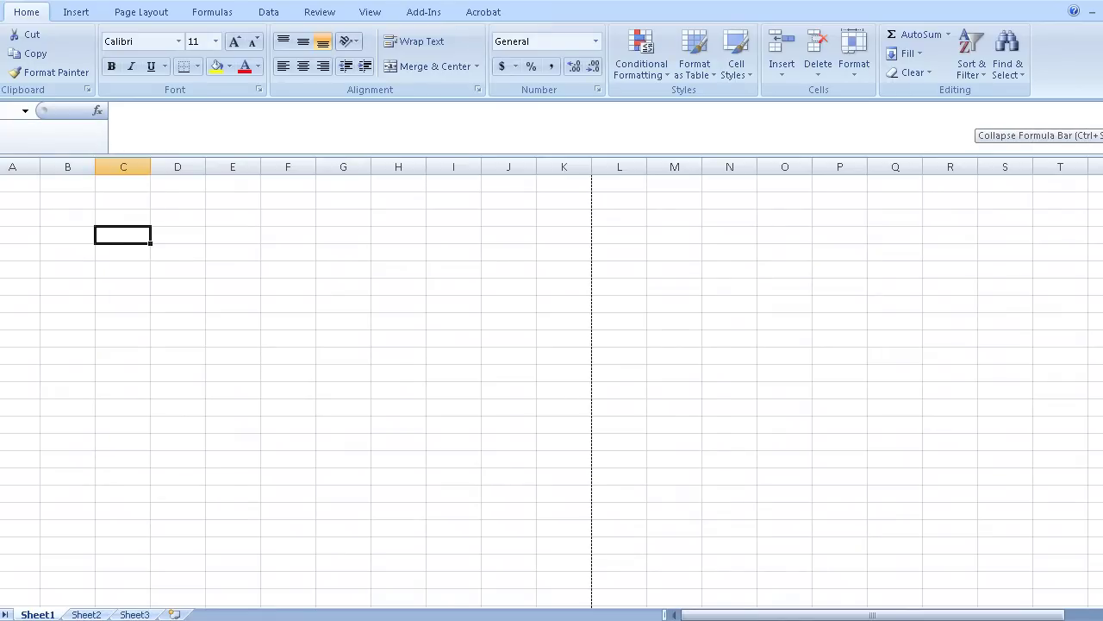
pyautogui.hotkey('ctrl', 'shift', 'u')
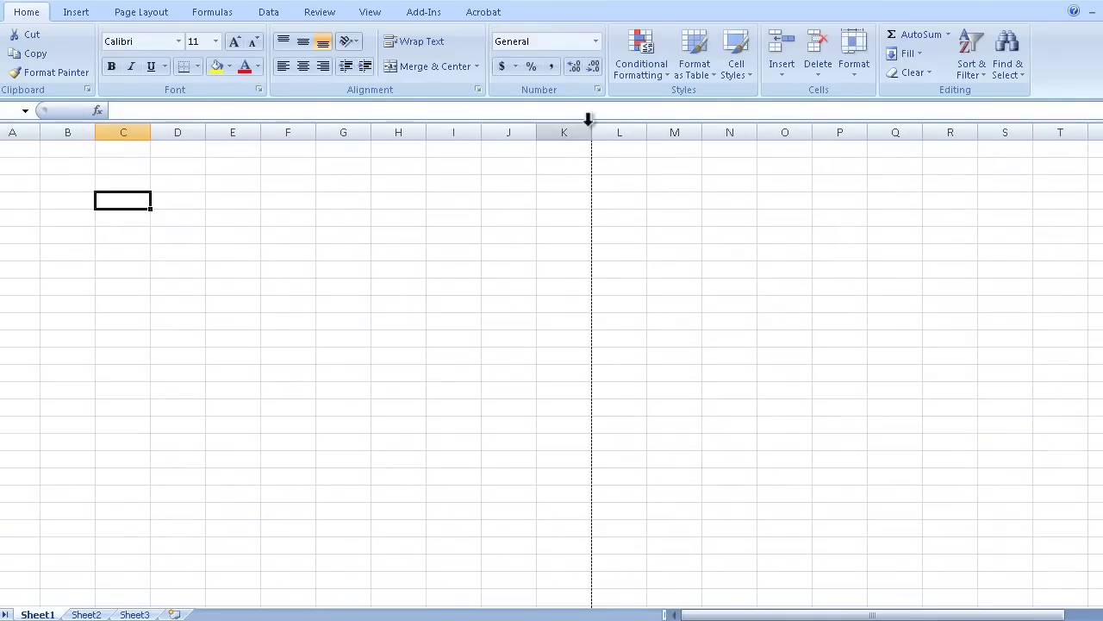
pyautogui.click(373, 13)
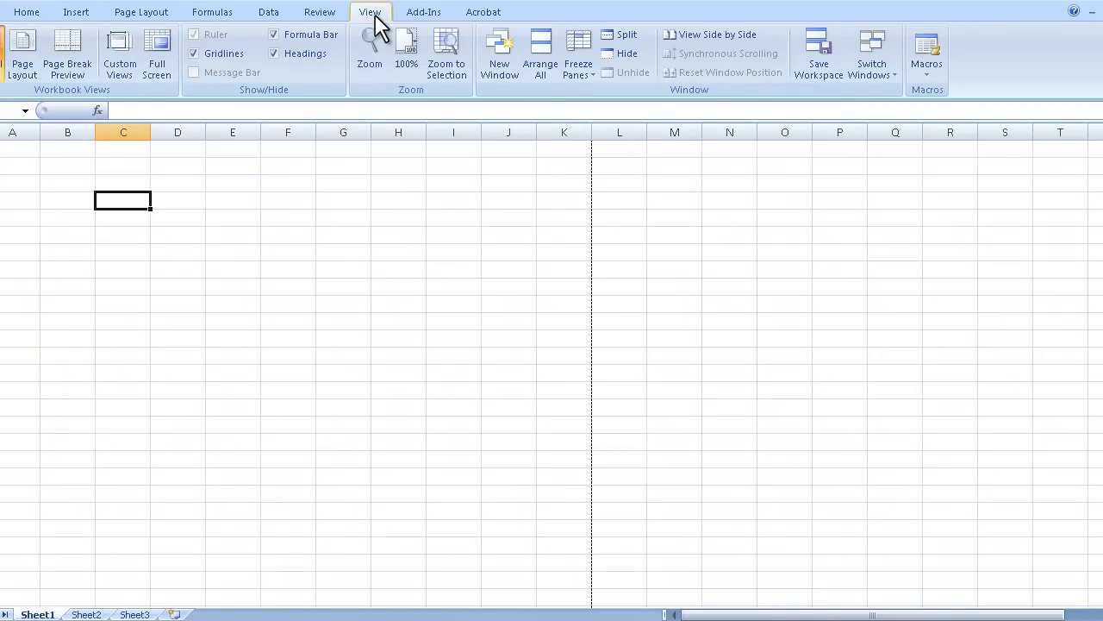
pyautogui.click(275, 34)
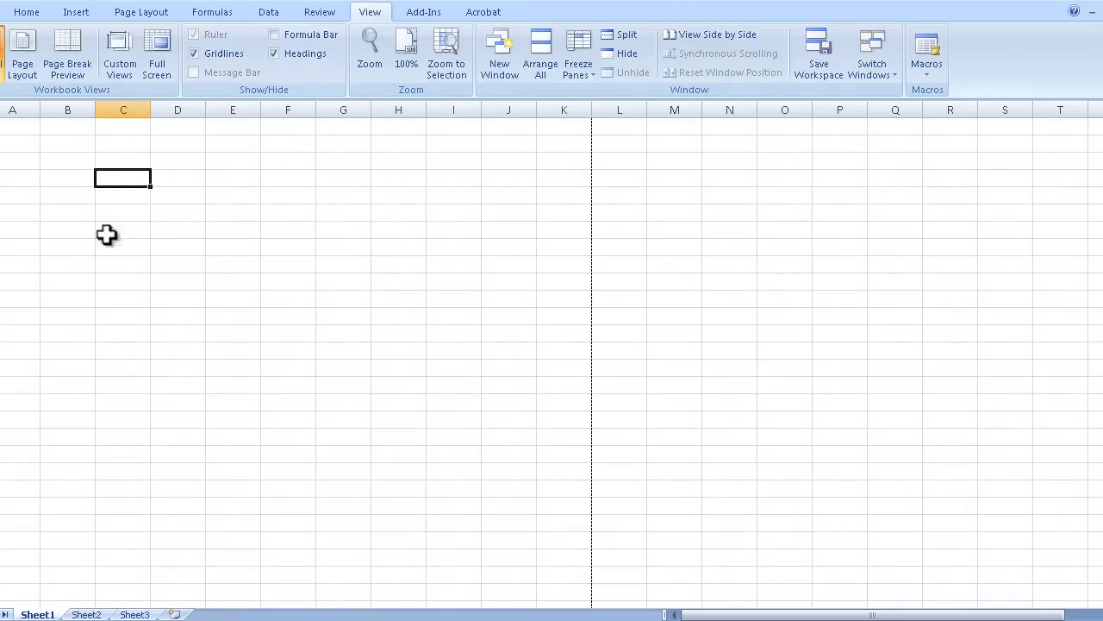
pyautogui.click(196, 55)
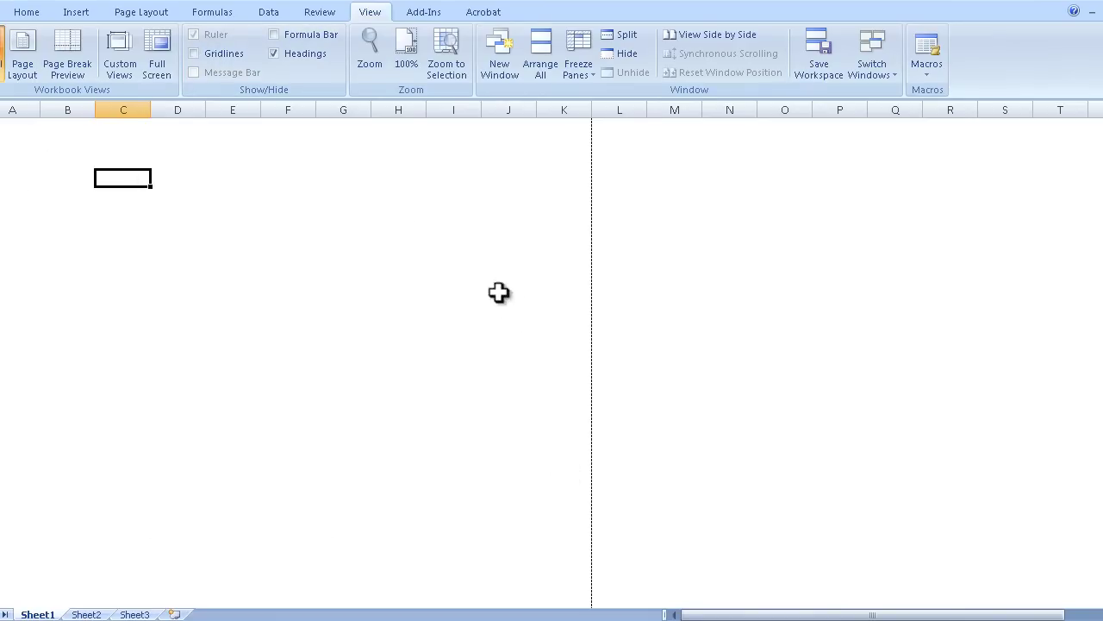
pyautogui.click(194, 53)
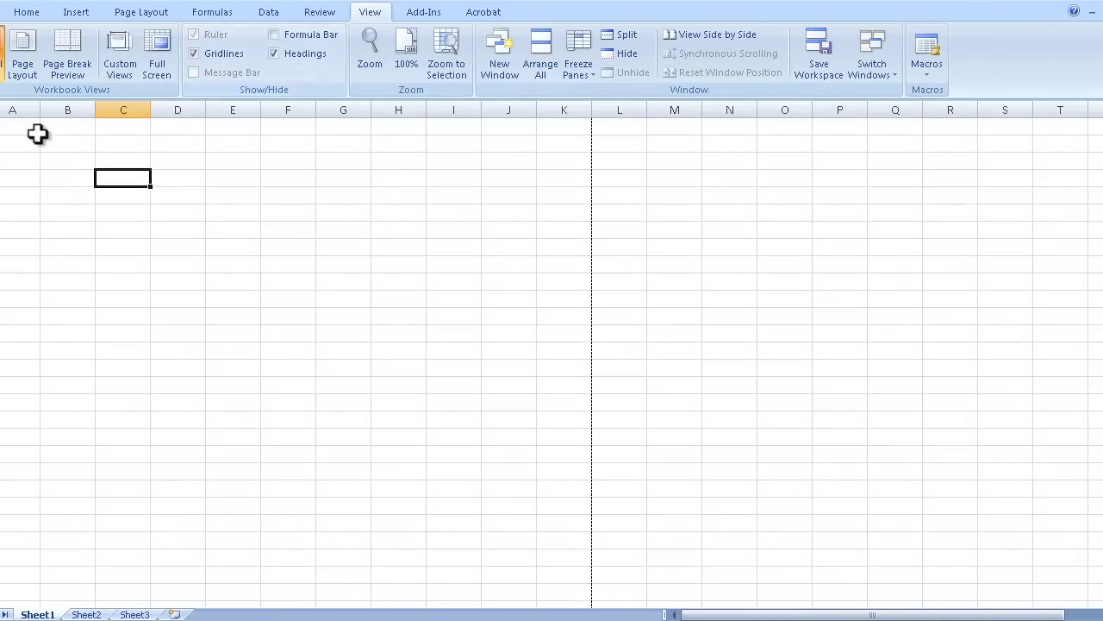
pyautogui.moveTo(23, 125); pyautogui.dragTo(485, 461)
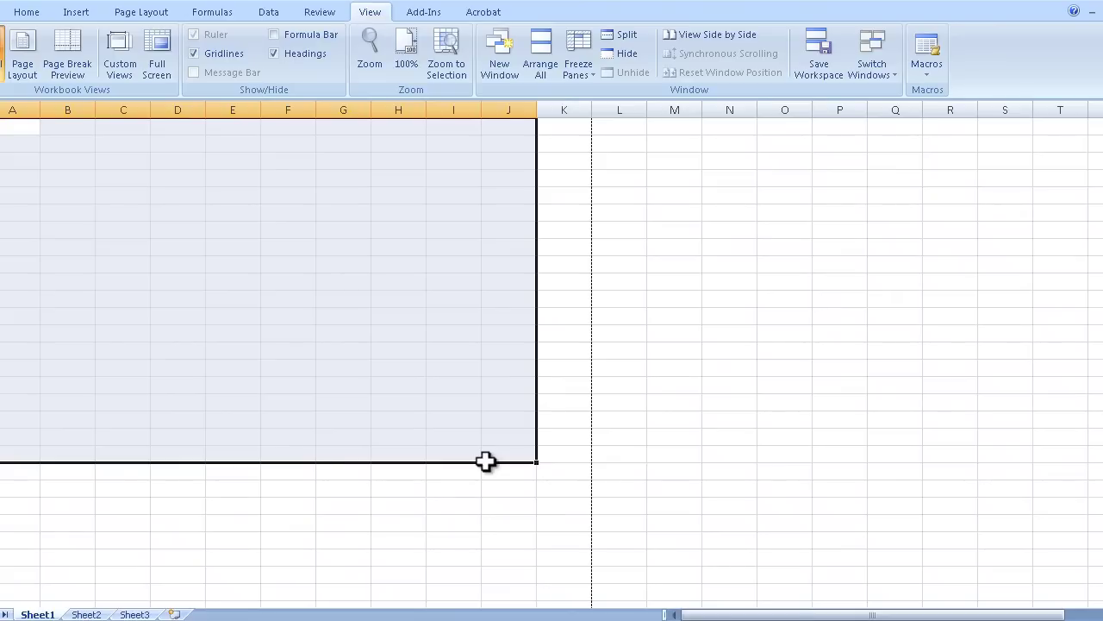
pyautogui.click(79, 155)
pyautogui.click(34, 128)
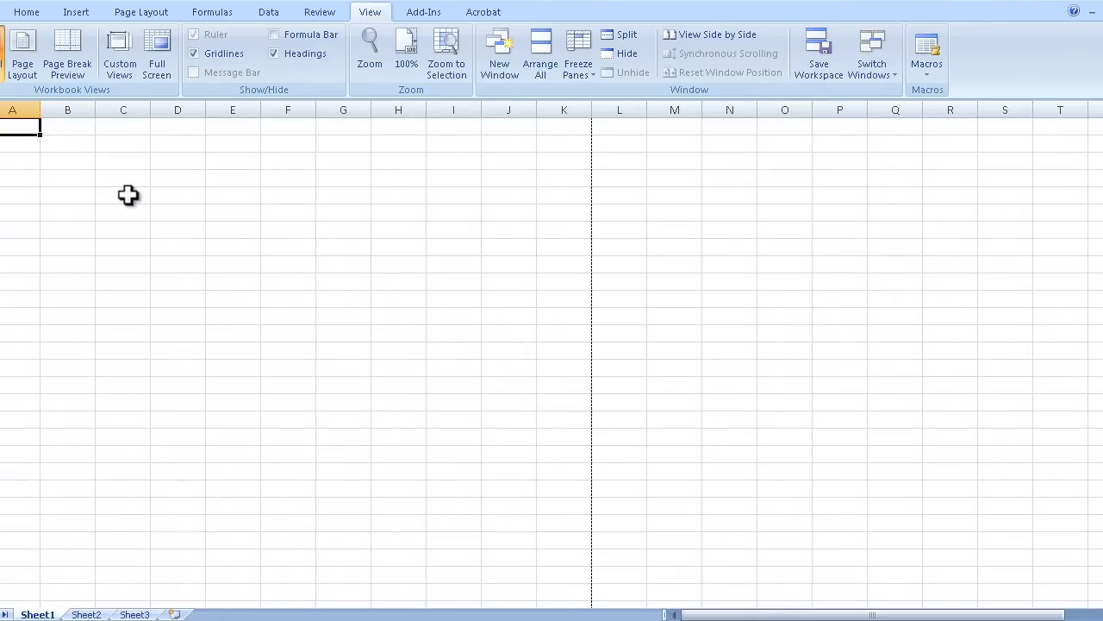
pyautogui.write('aoeuh')
pyautogui.press('Return')
pyautogui.write('tuhaostuh')
pyautogui.press('Return')
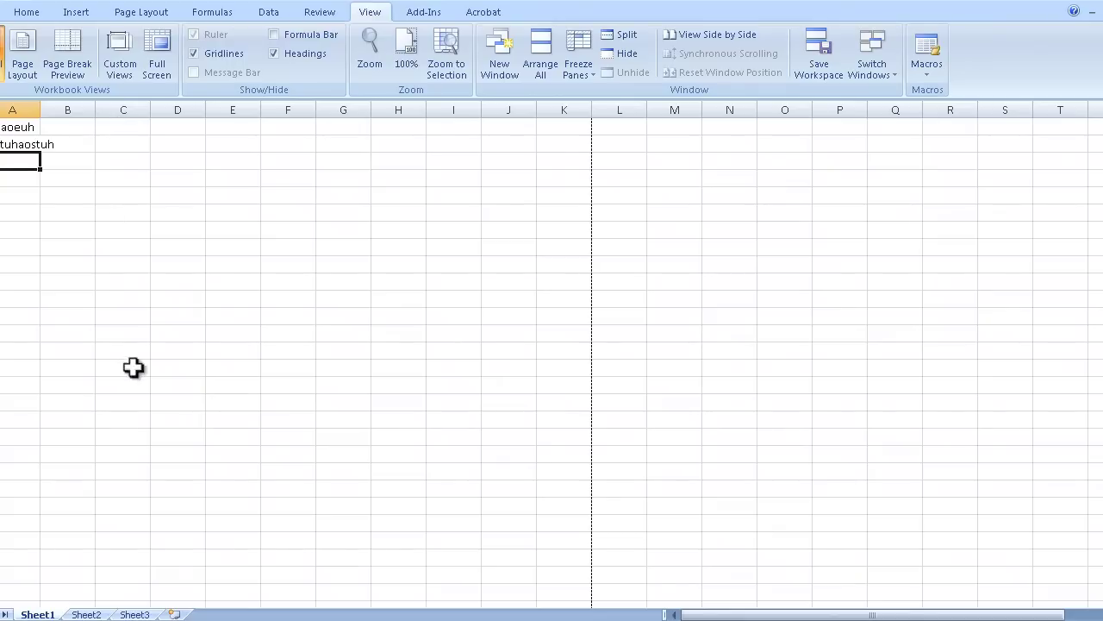
pyautogui.moveTo(19, 126); pyautogui.dragTo(23, 175)
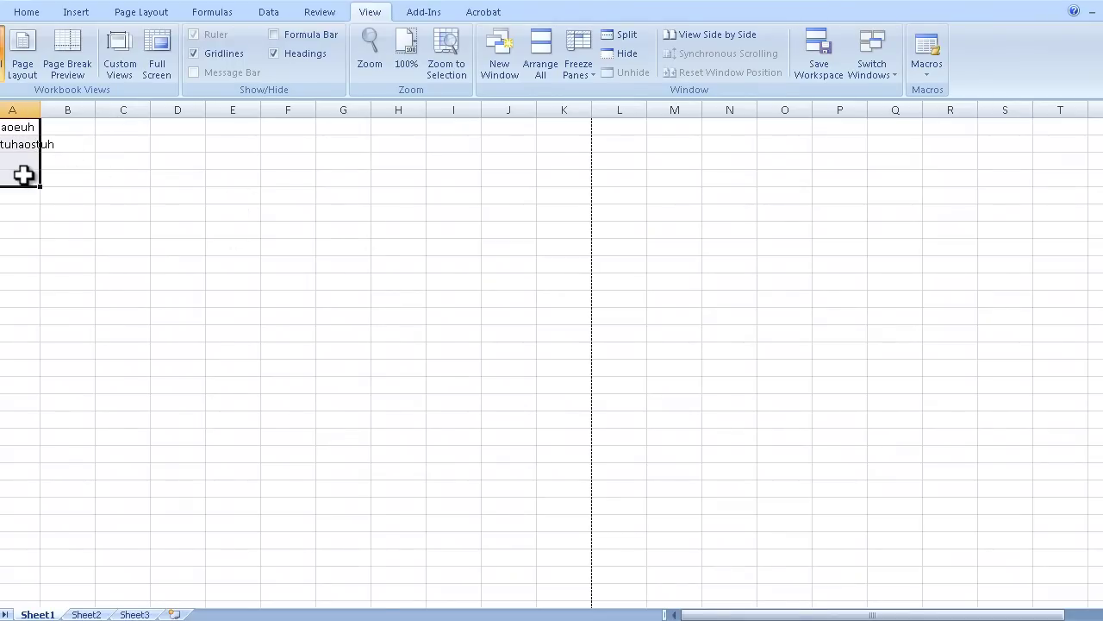
pyautogui.press('Delete')
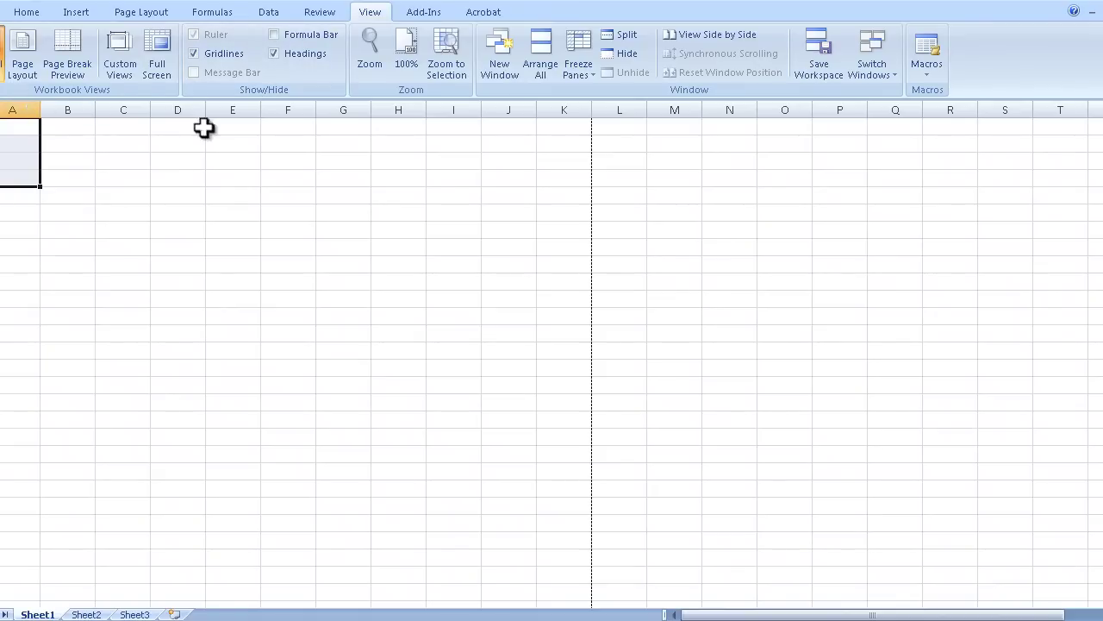
pyautogui.click(275, 54)
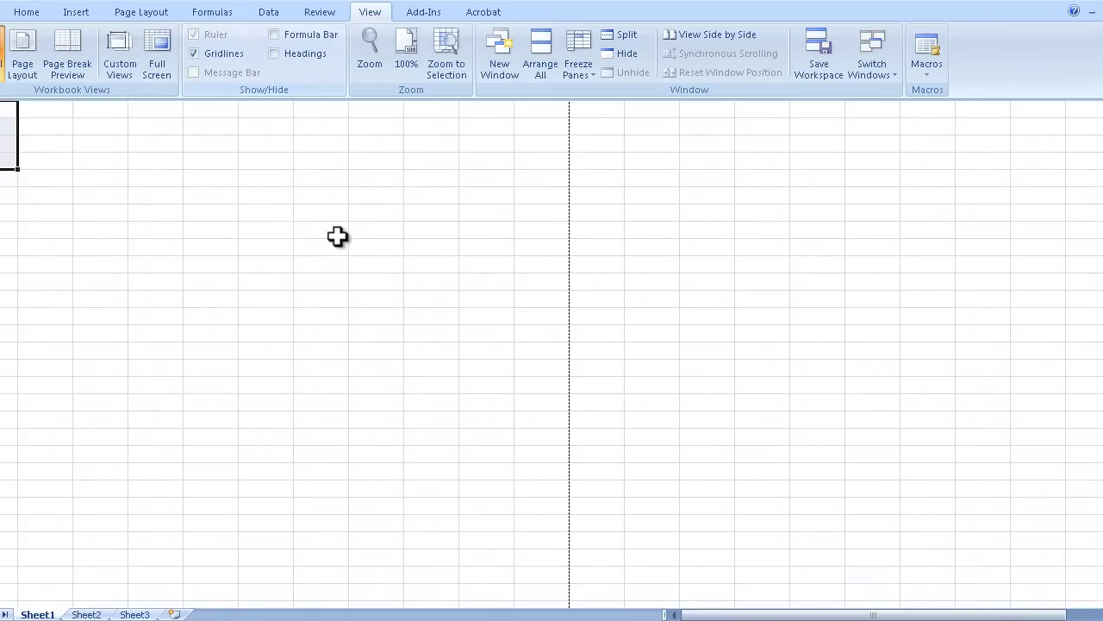
pyautogui.click(274, 54)
pyautogui.click(276, 38)
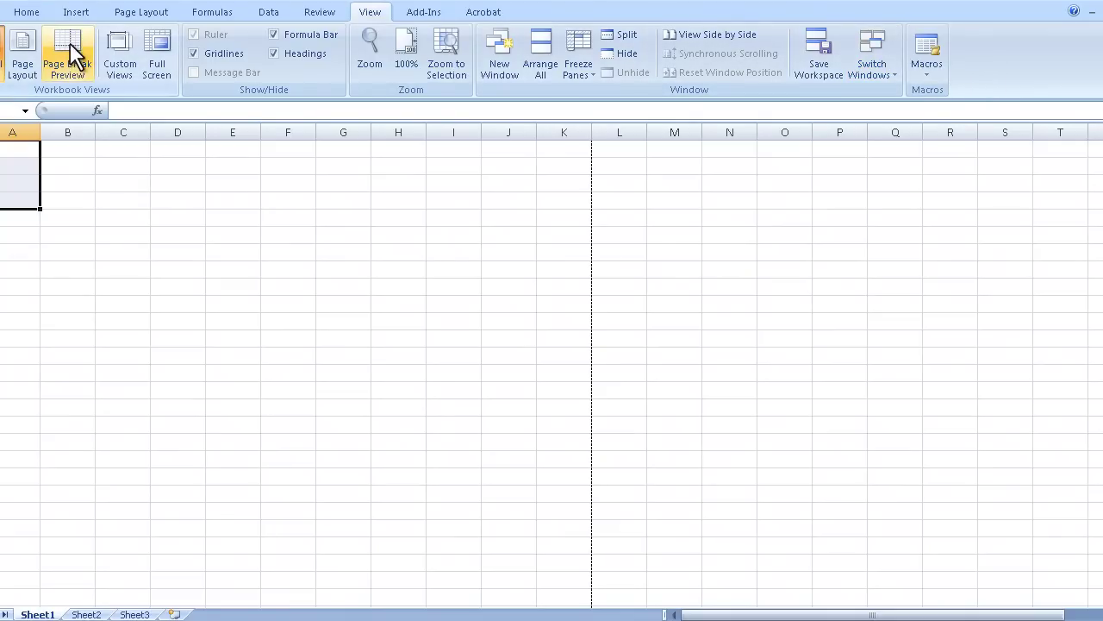
# From the Home tab, minimize the ribbon to show only tab names, then select cell B5
pyautogui.click(26, 12)
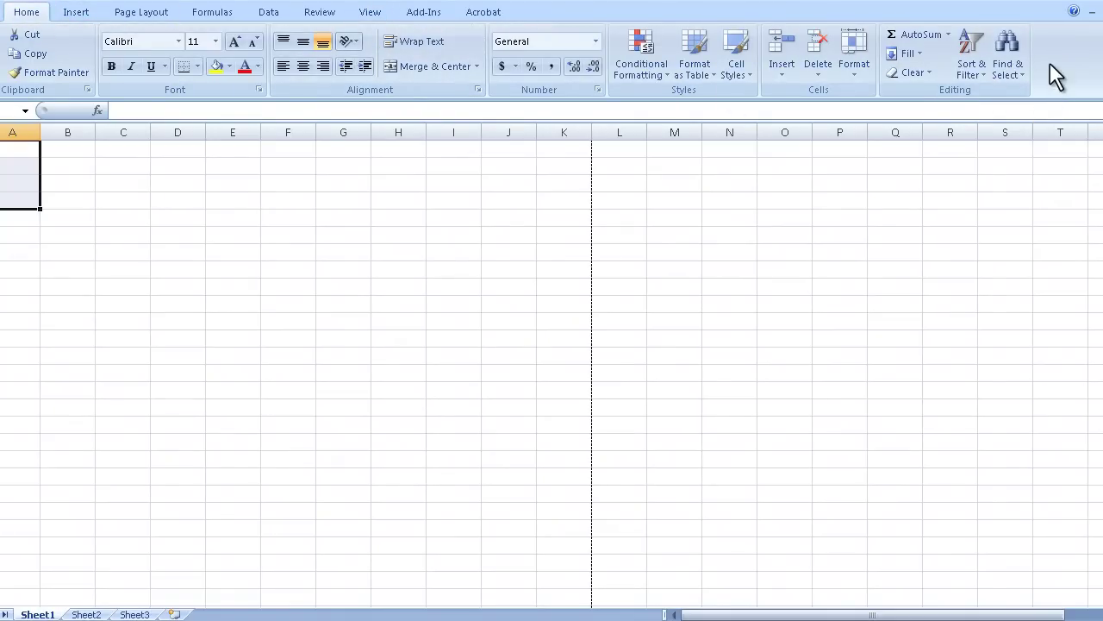
pyautogui.rightClick(1025, 8)
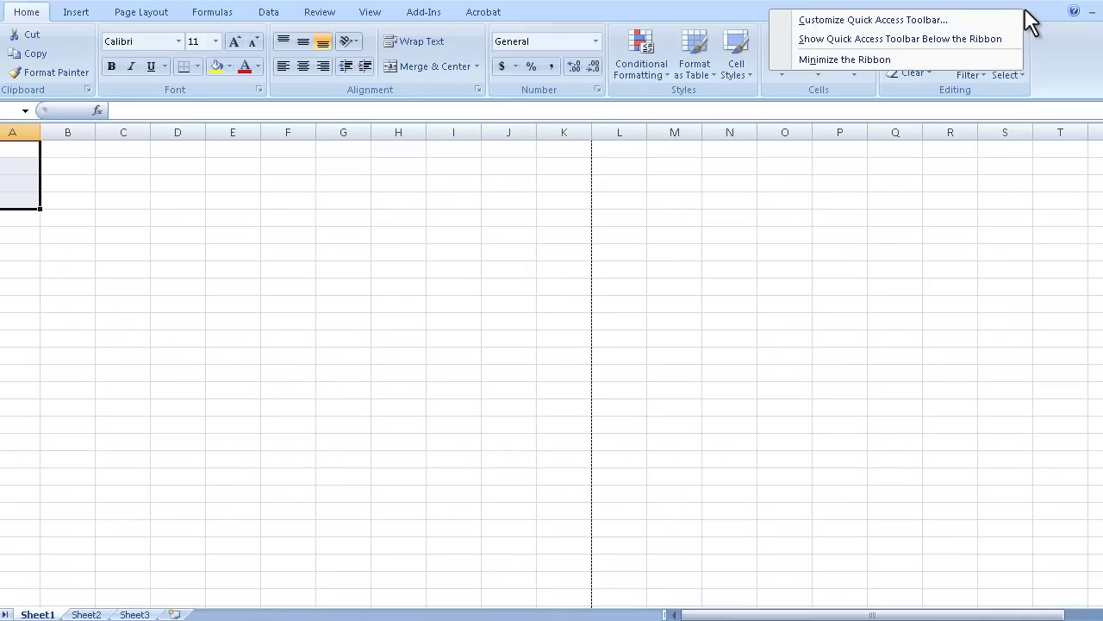
pyautogui.click(1037, 27)
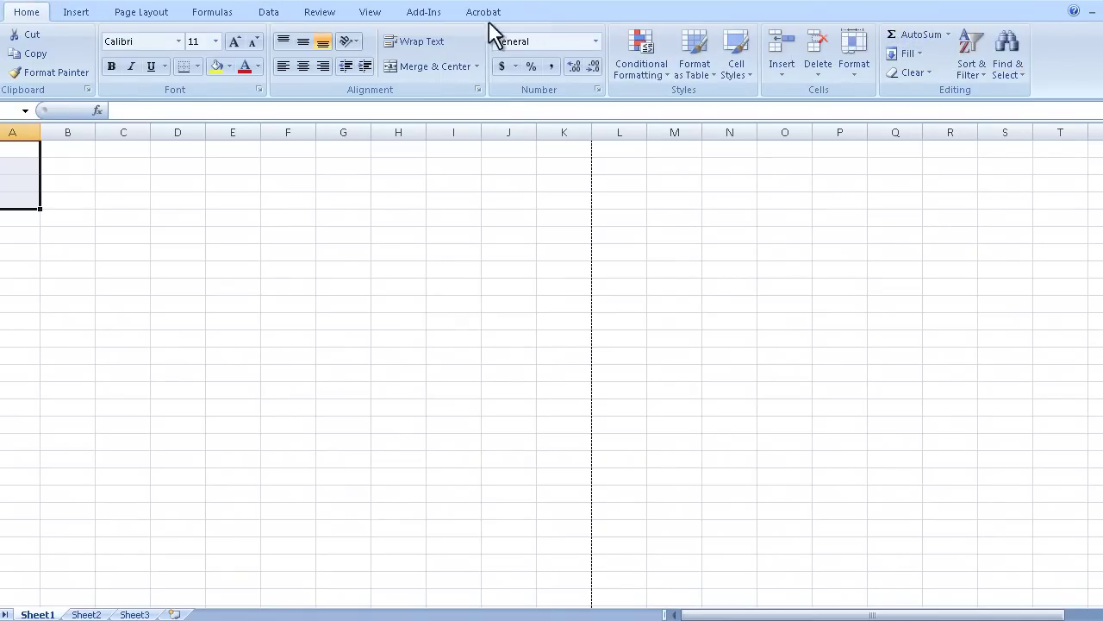
pyautogui.rightClick(626, 7)
pyautogui.rightClick(599, 9)
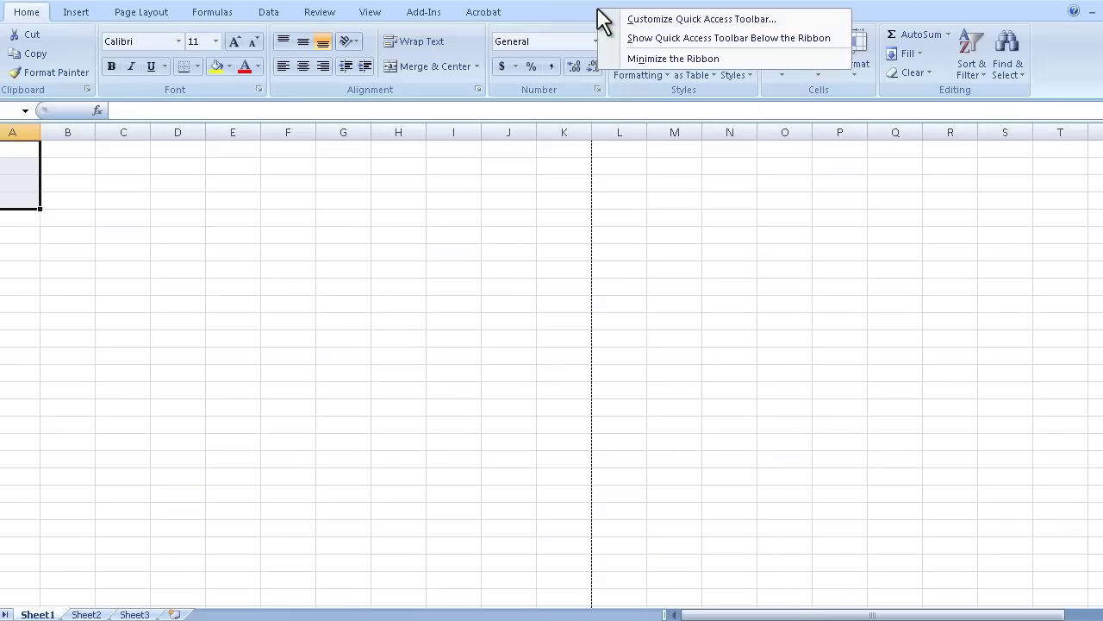
pyautogui.click(591, 8)
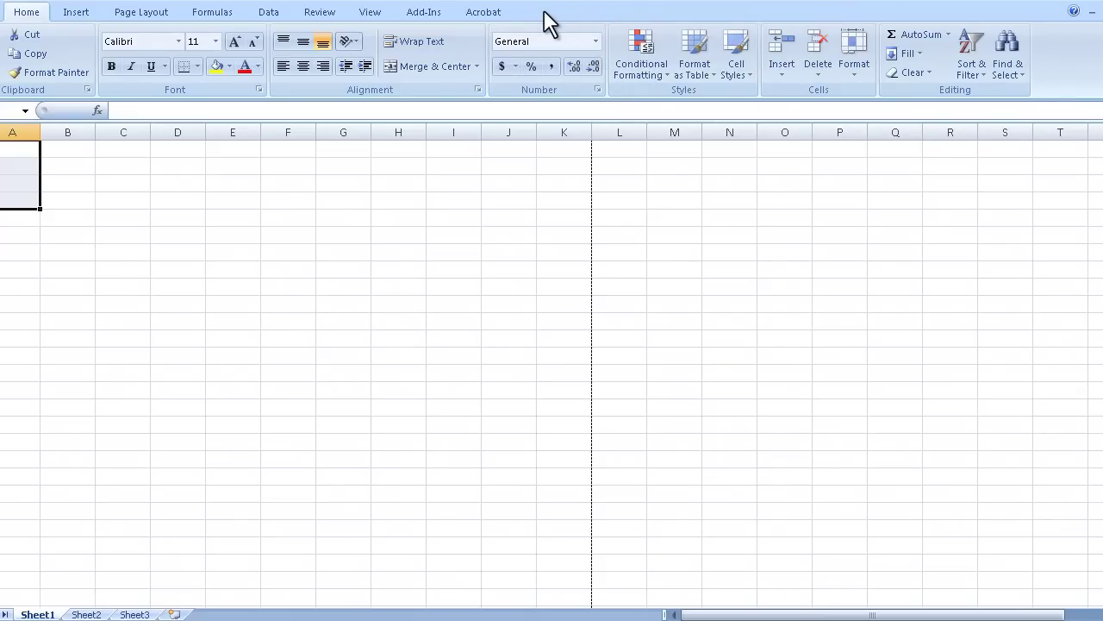
pyautogui.rightClick(653, 12)
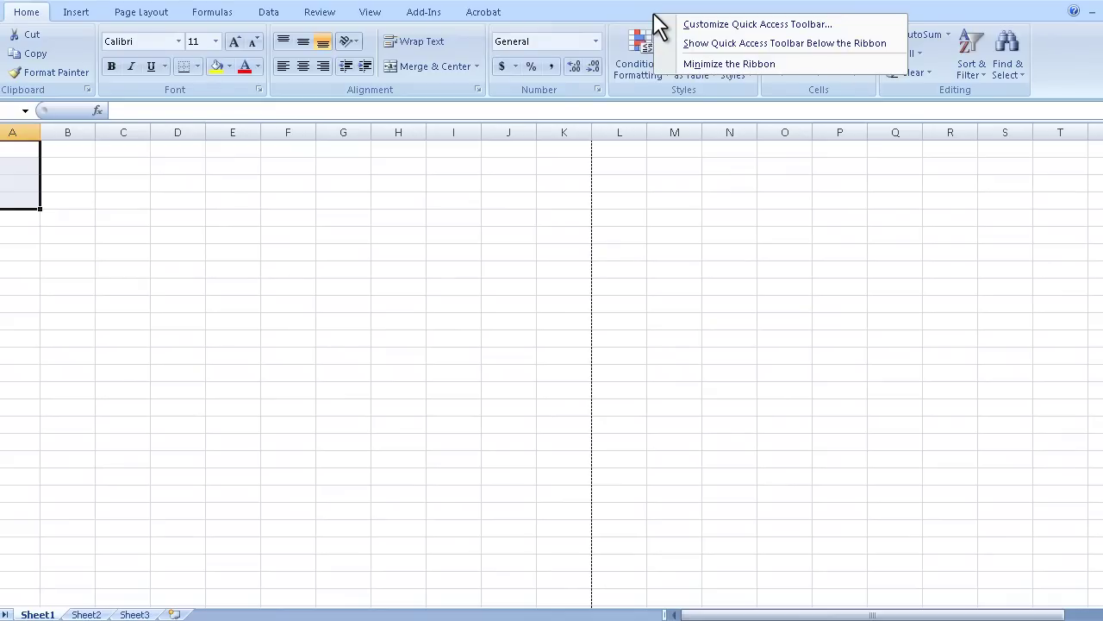
pyautogui.click(766, 65)
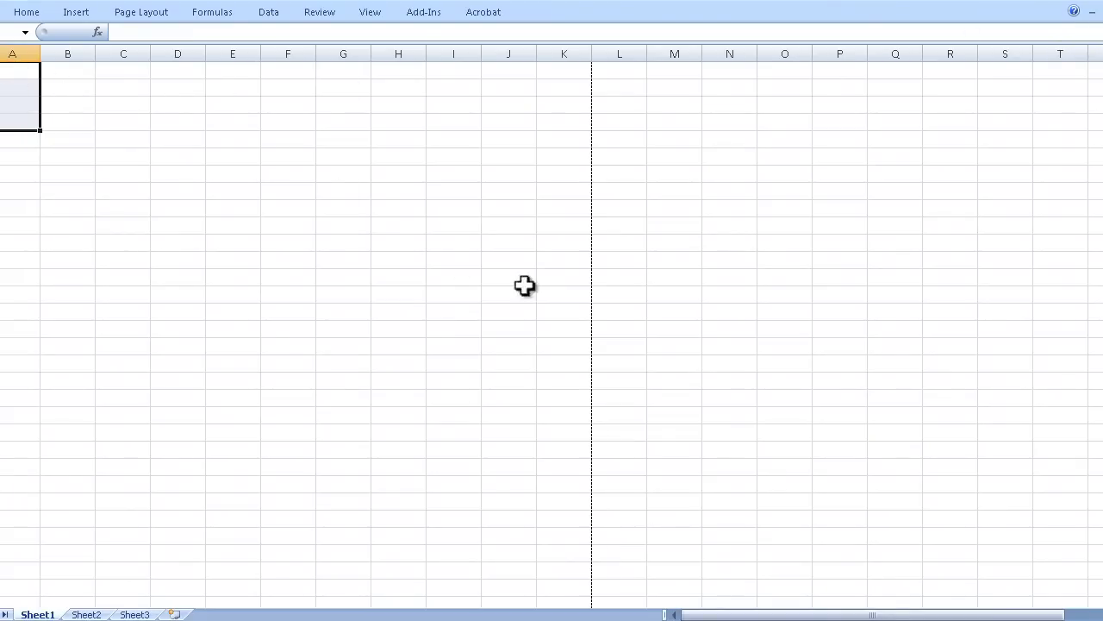
pyautogui.click(91, 138)
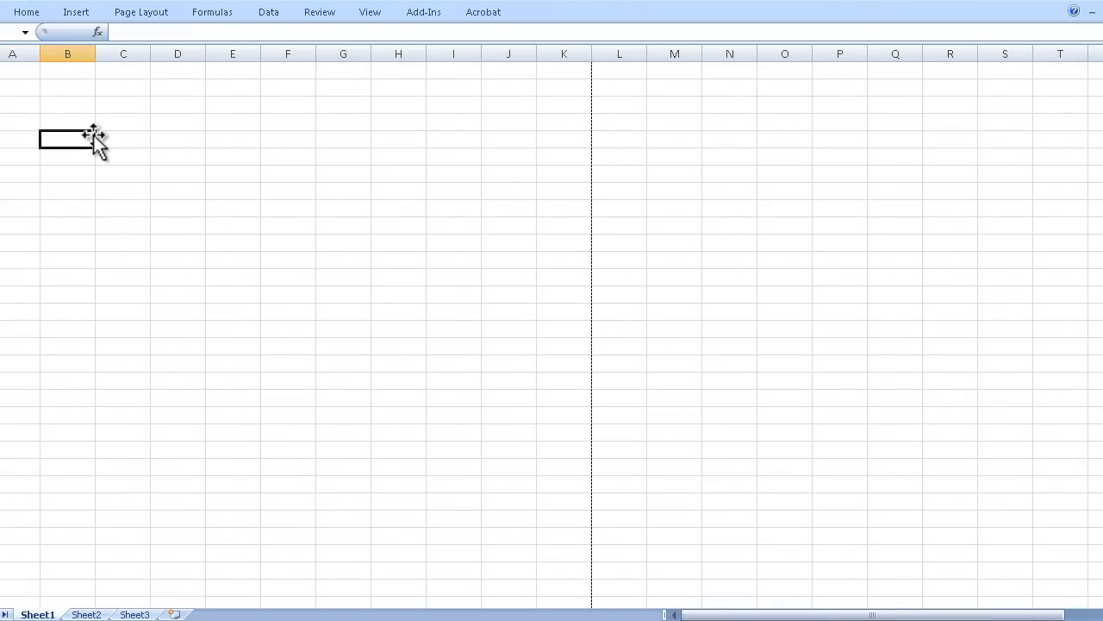